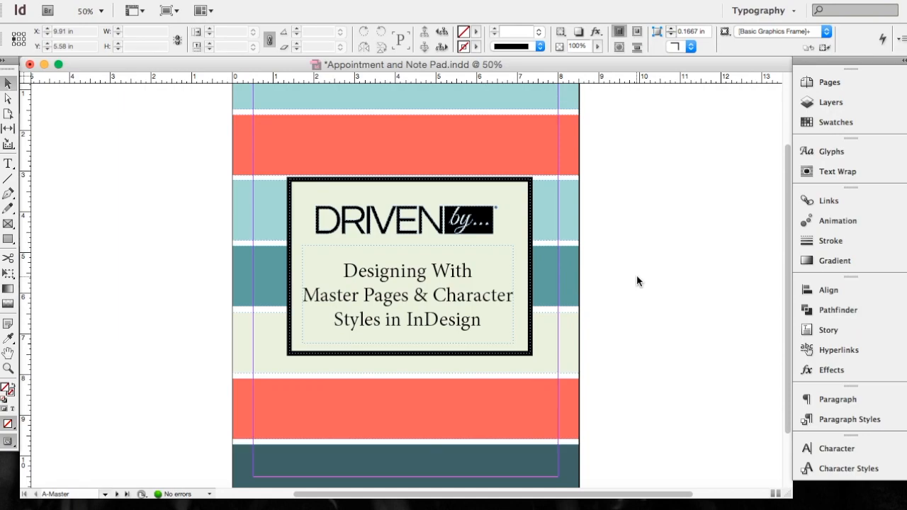
Apply the Heading 1 character style to the cover title text frame on A-Master.
left_click(447, 303)
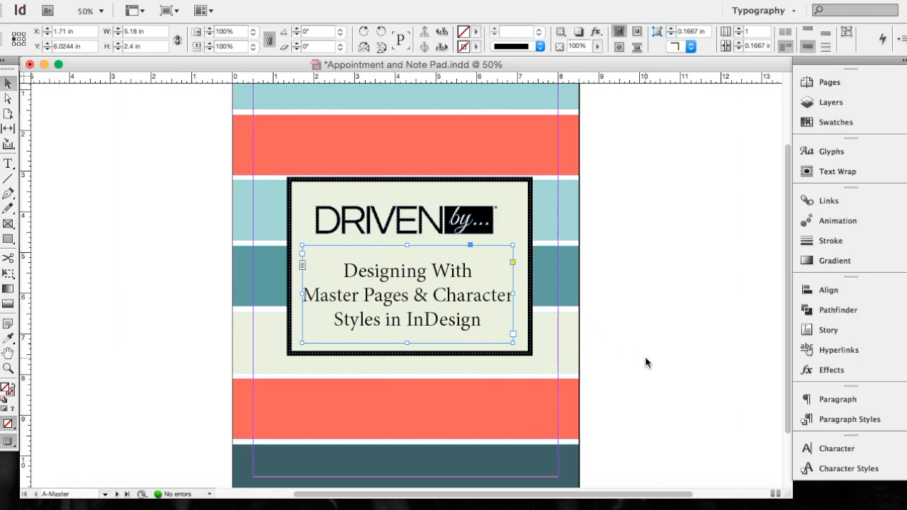
left_click(845, 469)
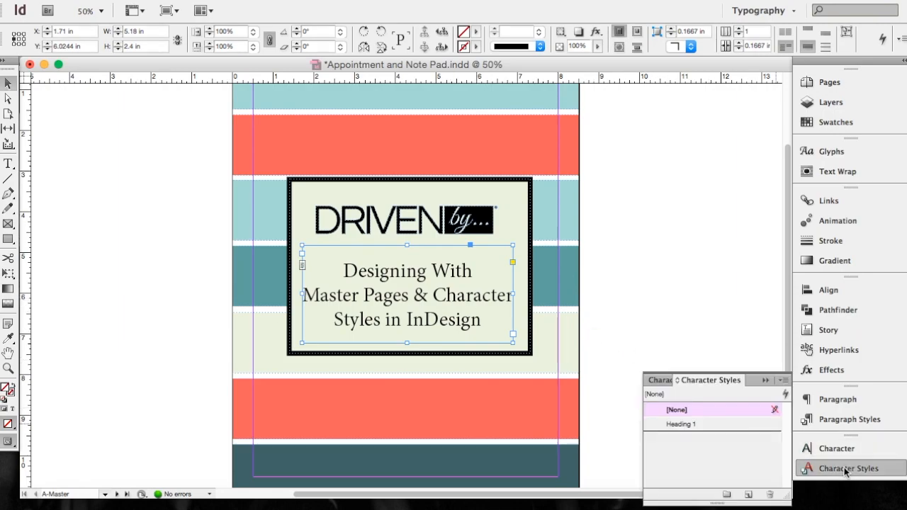
left_click(692, 425)
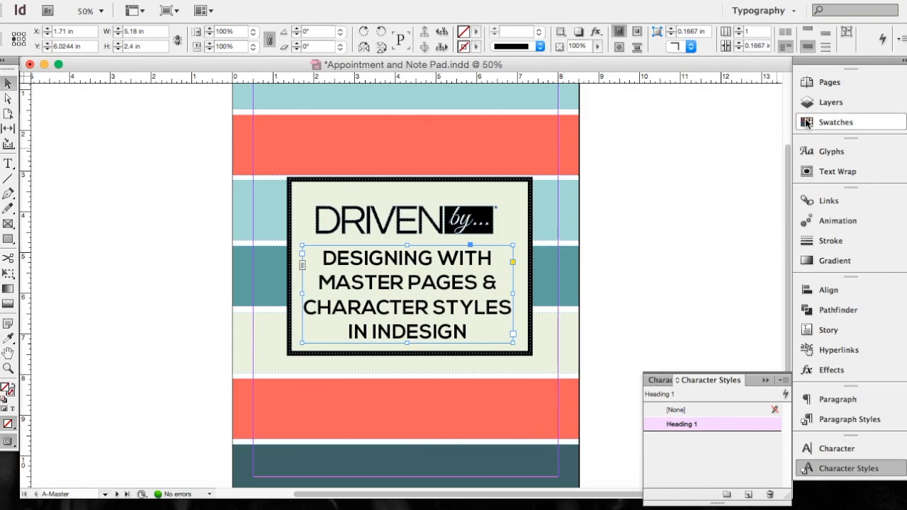
Open the B-Master page containing the contact page layout.
left_click(828, 83)
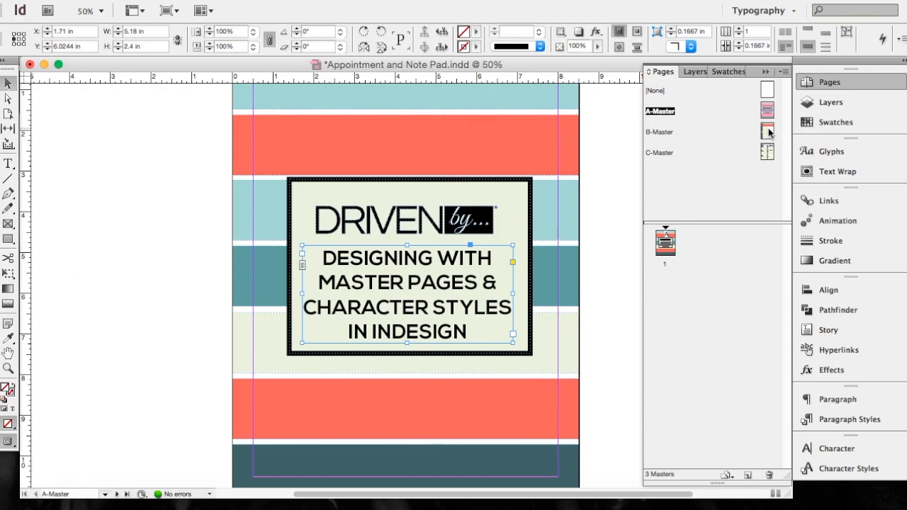
double_click(769, 132)
scroll(438, 223, "up", 3)
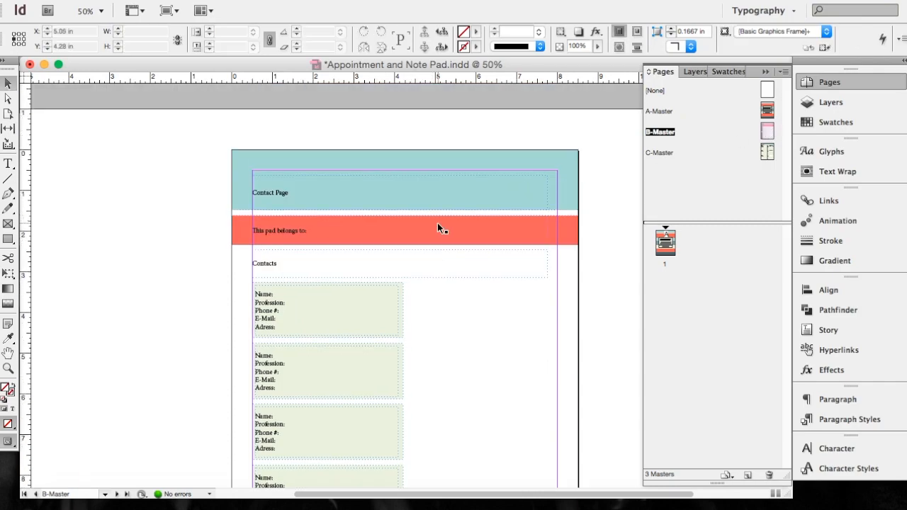
scroll(437, 223, "down", 4)
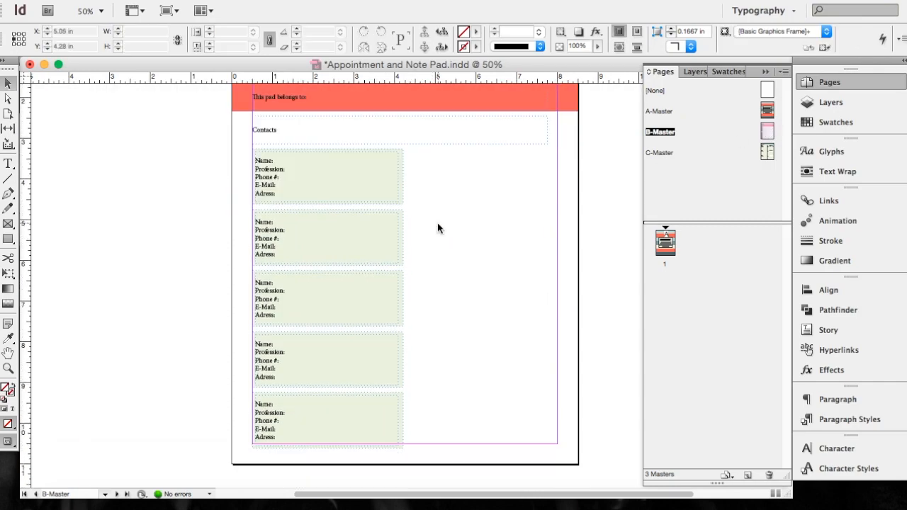
scroll(437, 222, "up", 2)
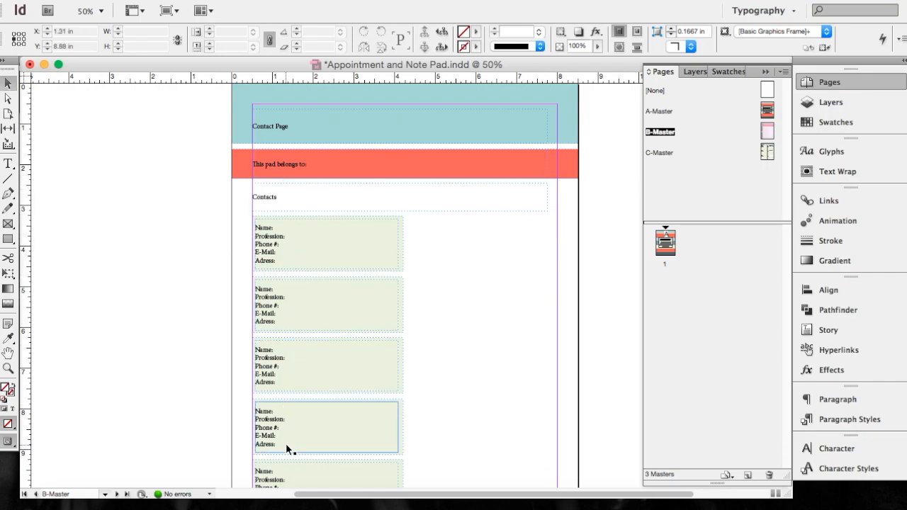
Create a new character style named Heading 2, based on [None].
left_click(840, 471)
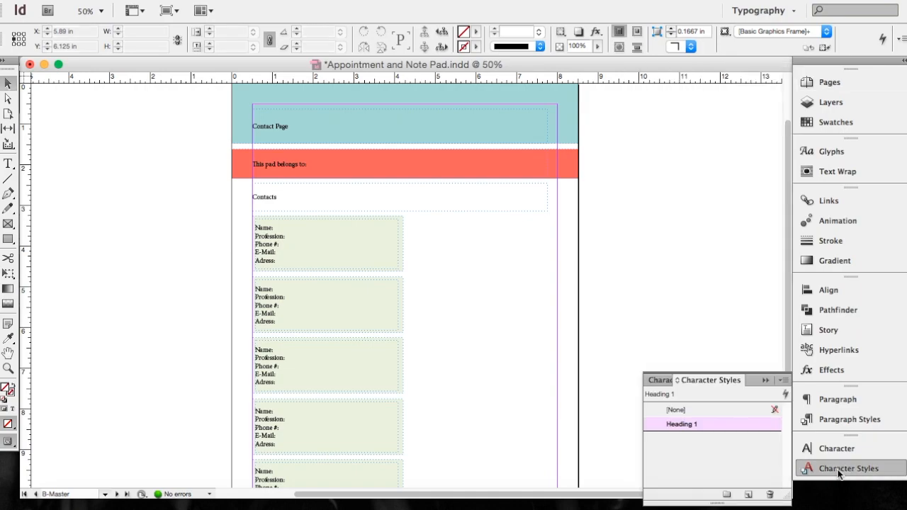
left_click(785, 382)
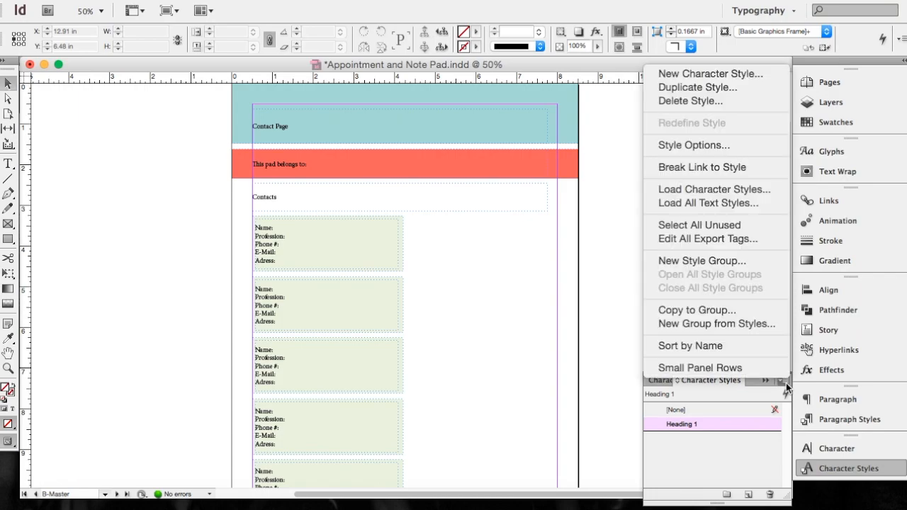
left_click(700, 74)
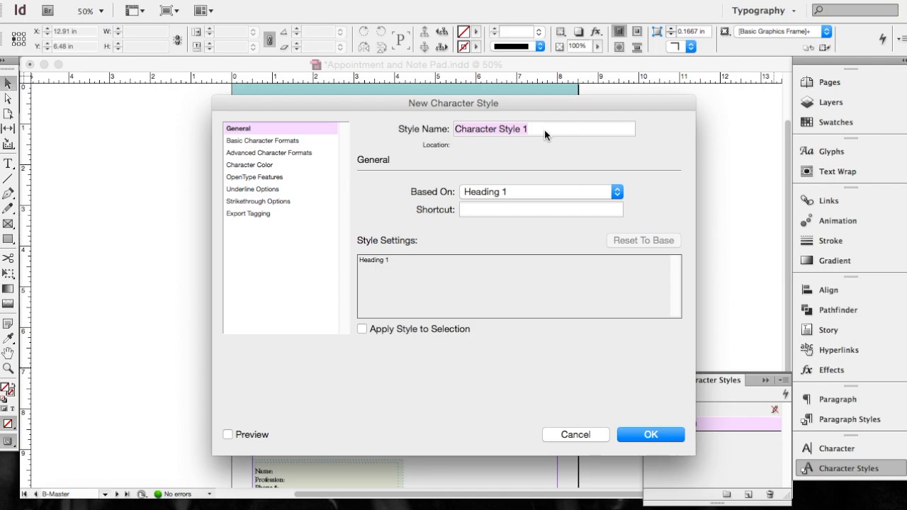
type("Heading 2")
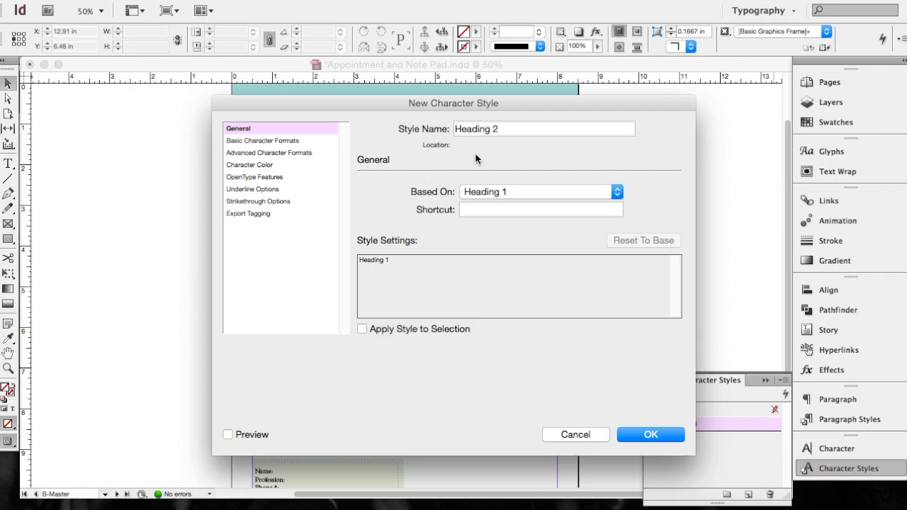
left_click(520, 192)
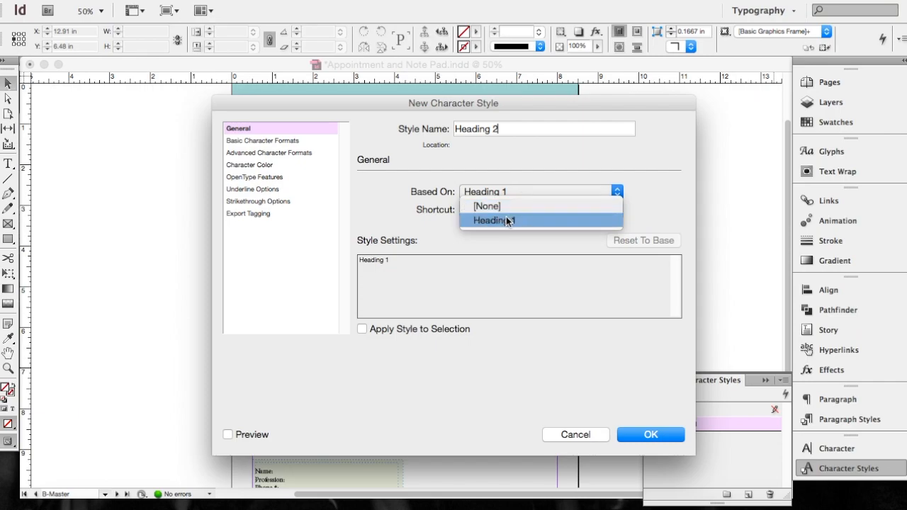
left_click(382, 193)
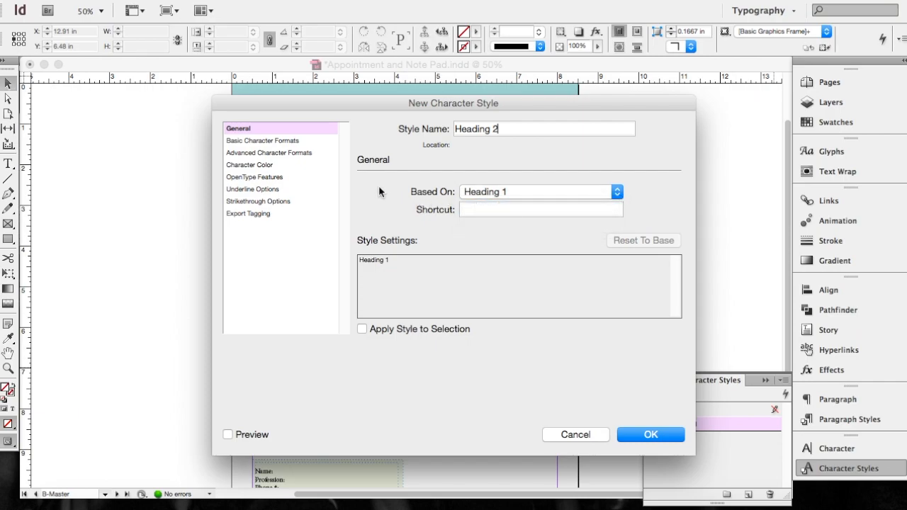
left_click(486, 195)
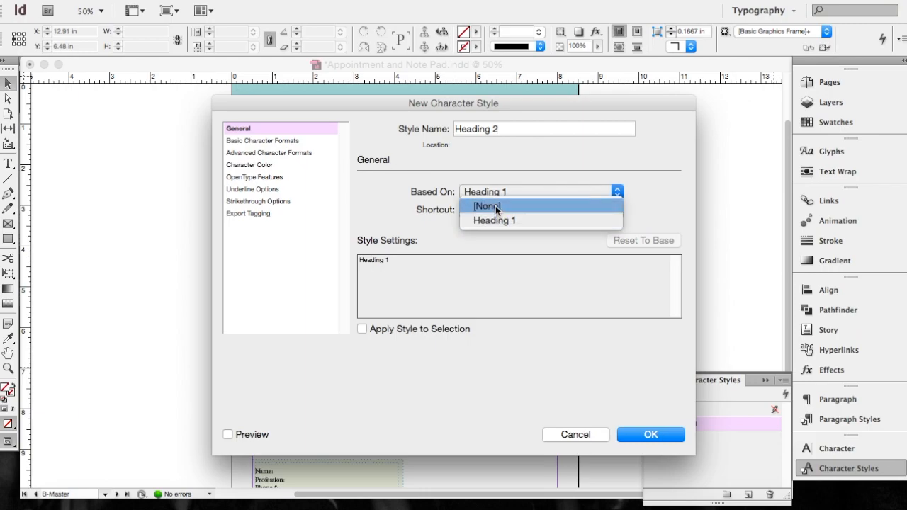
left_click(495, 209)
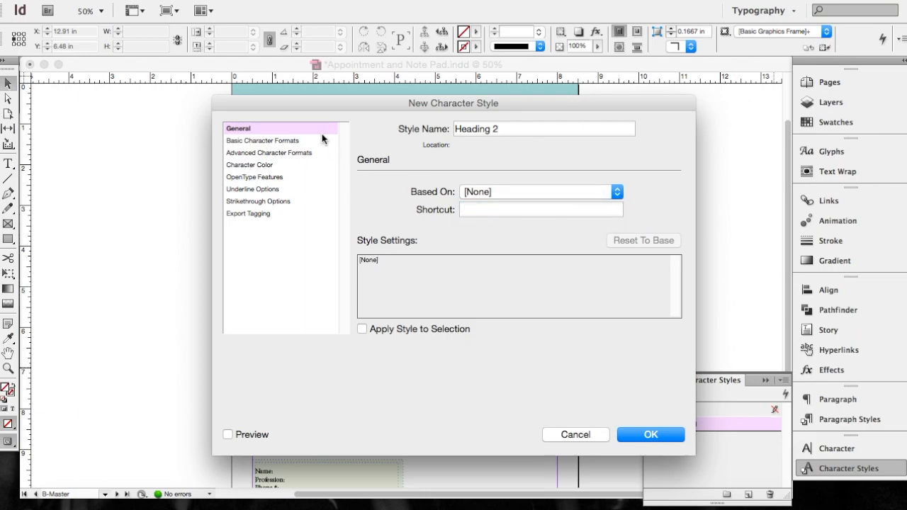
Set Heading 2's basic character formats to Nexa Bold Regular, 24 pt, All Caps.
left_click(258, 141)
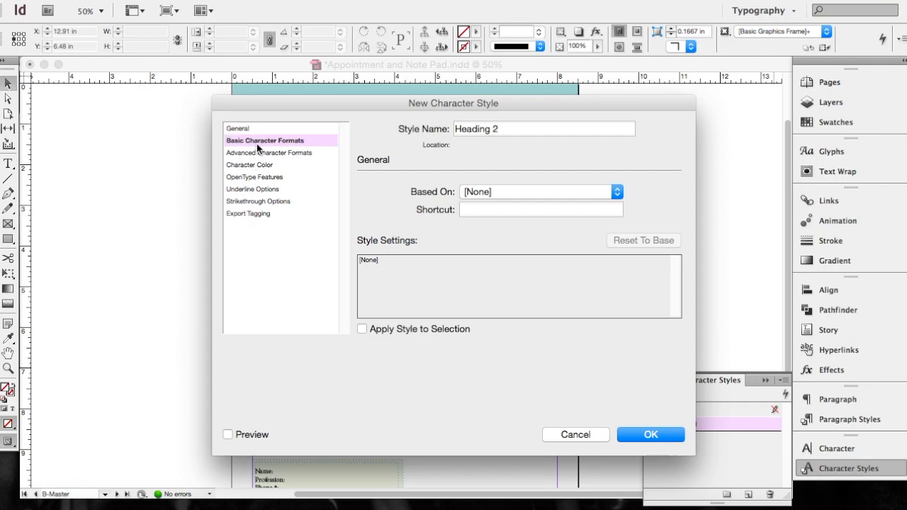
left_click(436, 201)
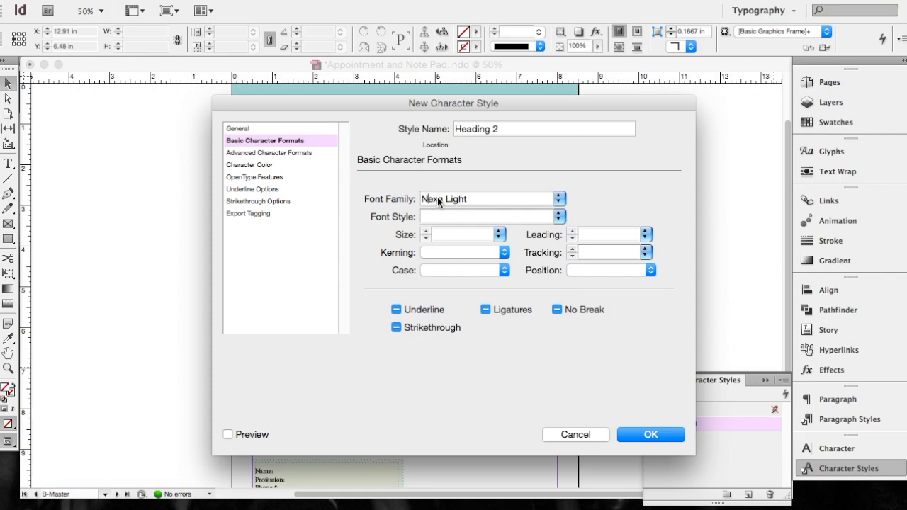
type("Nexa Bold")
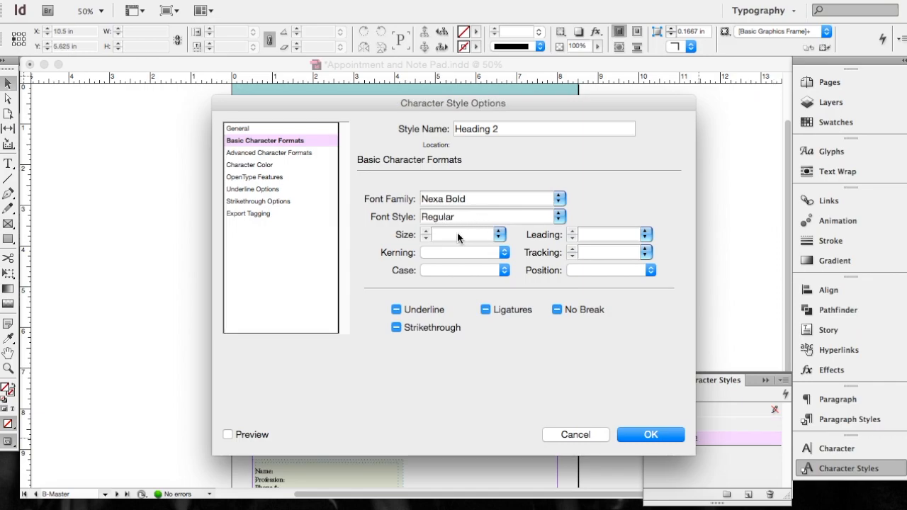
left_click(500, 235)
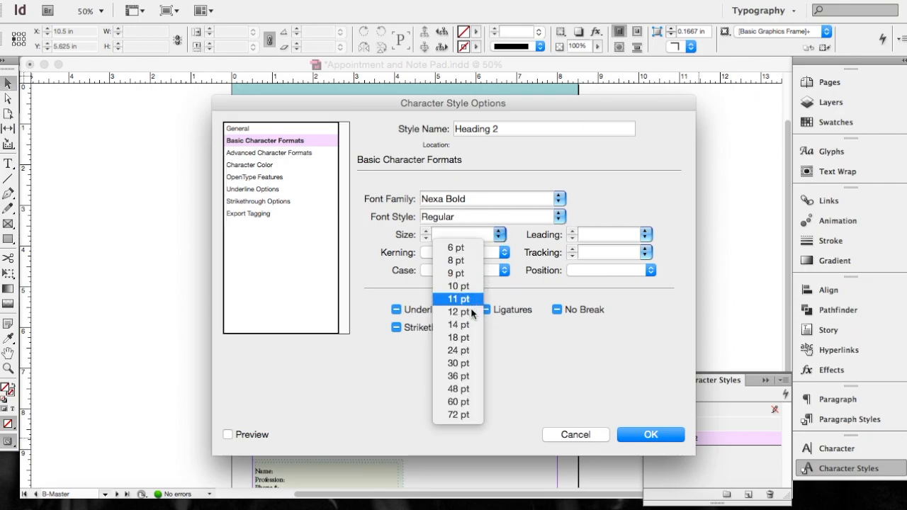
left_click(461, 351)
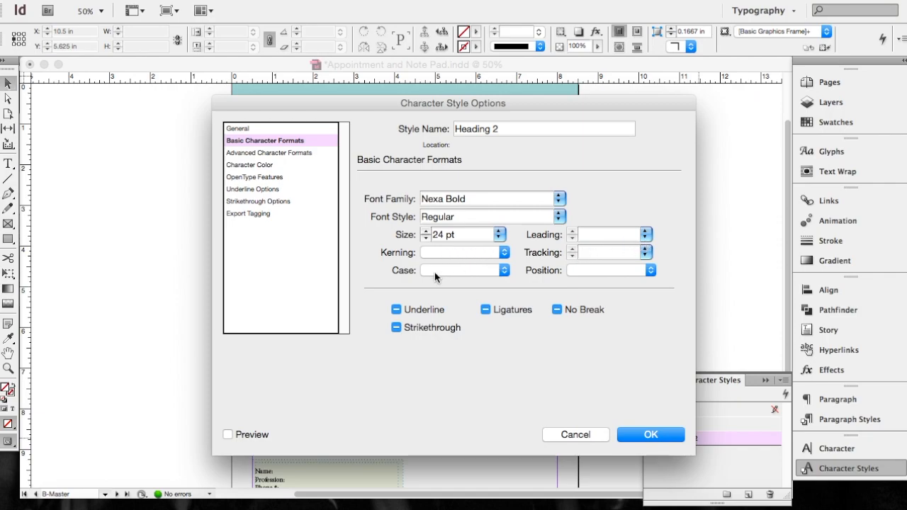
left_click(463, 269)
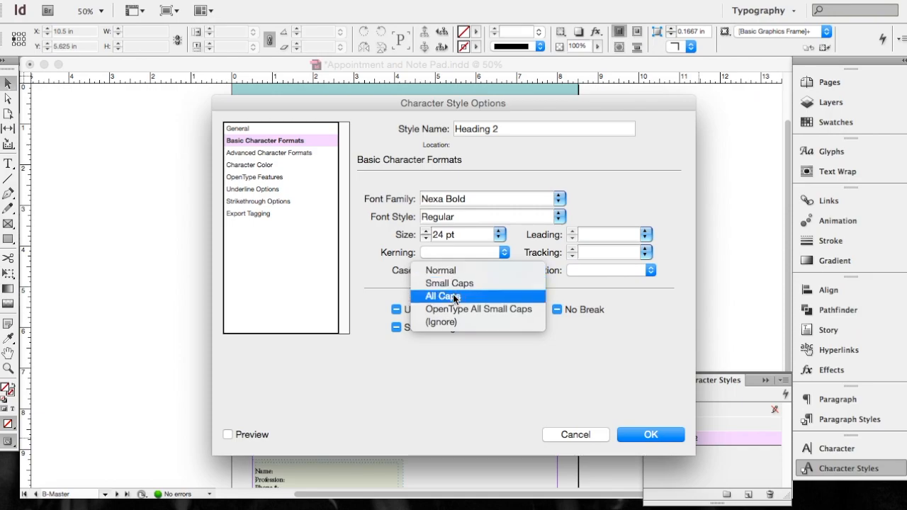
left_click(454, 298)
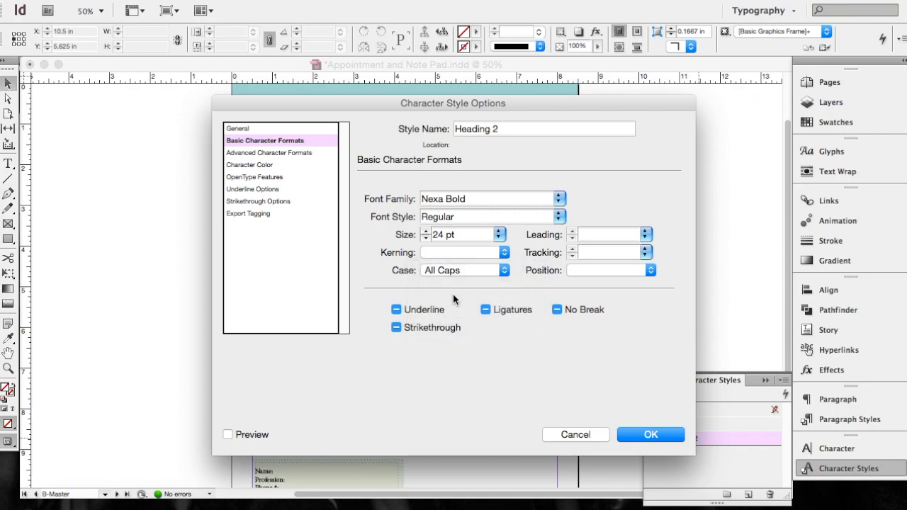
Set Heading 2's character color to [Black], check the remaining option categories and save the style.
left_click(282, 153)
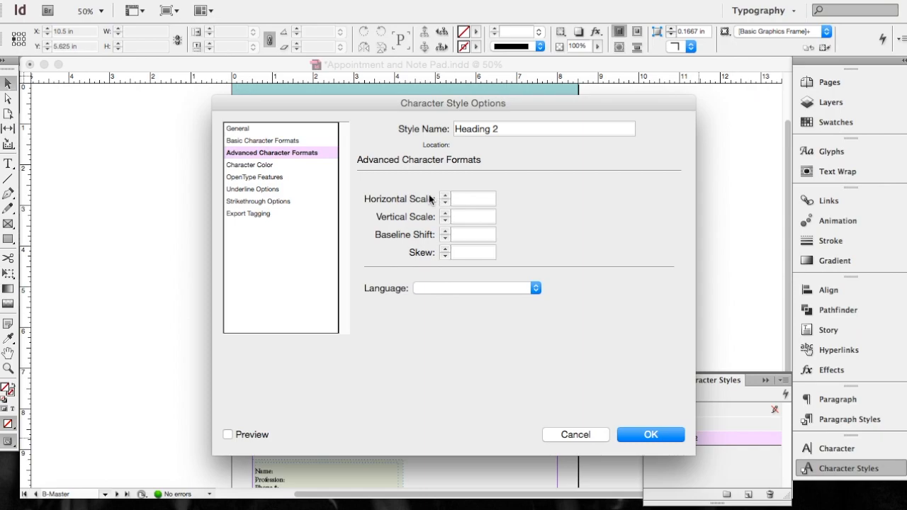
left_click(298, 164)
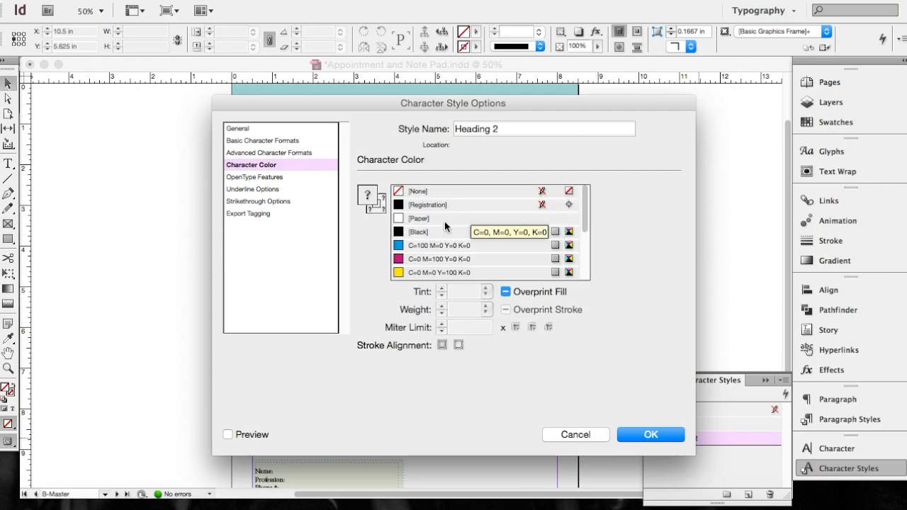
left_click(426, 234)
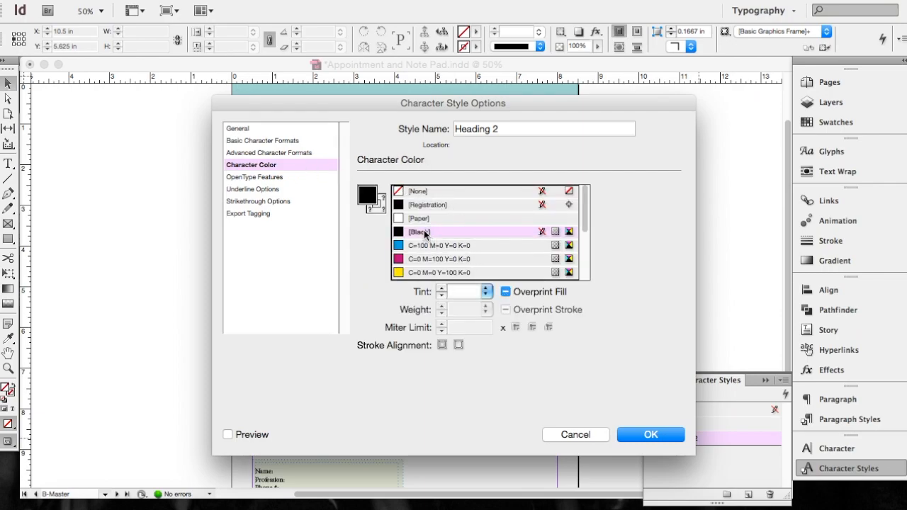
left_click(277, 180)
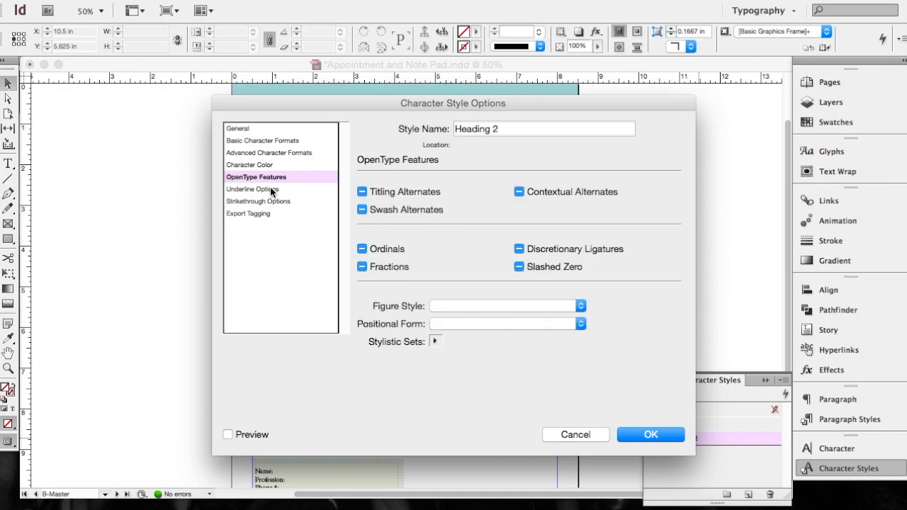
left_click(272, 190)
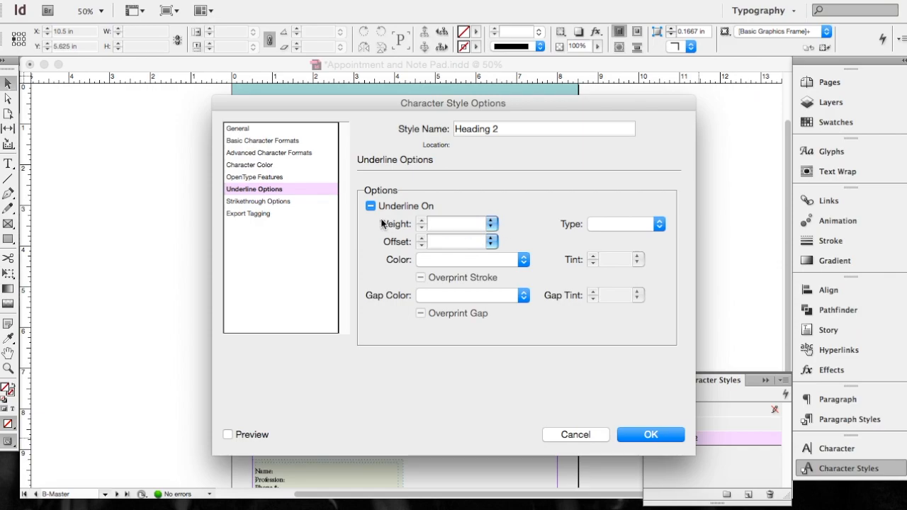
left_click(285, 203)
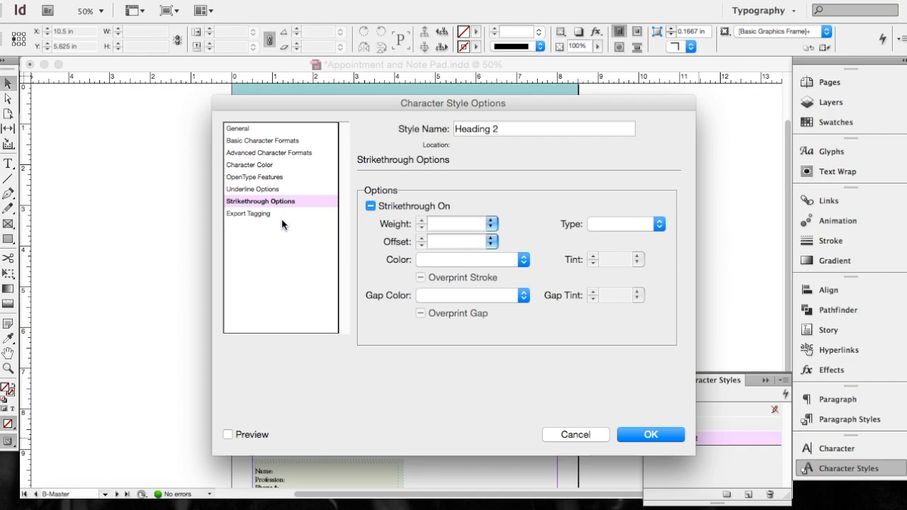
left_click(277, 213)
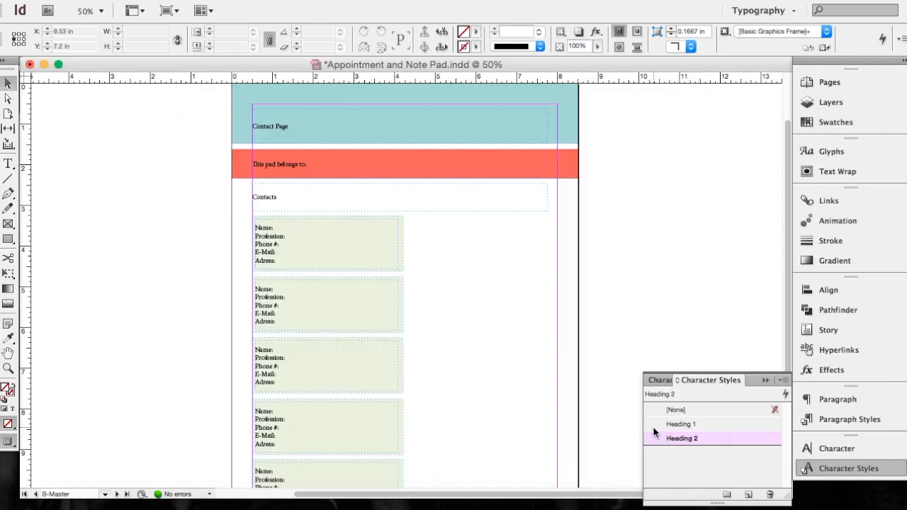
Apply the Heading 2 character style to the "Contacts" text frame on B-Master.
left_click(265, 199)
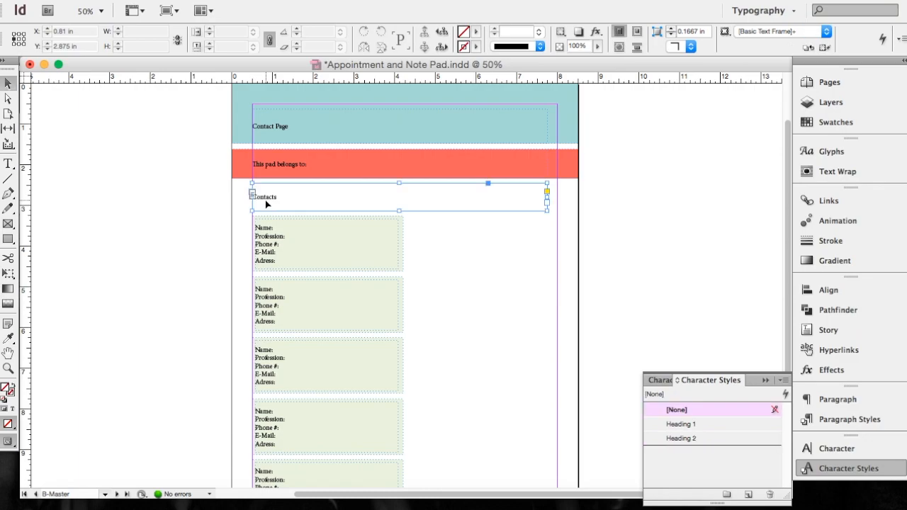
left_click(689, 440)
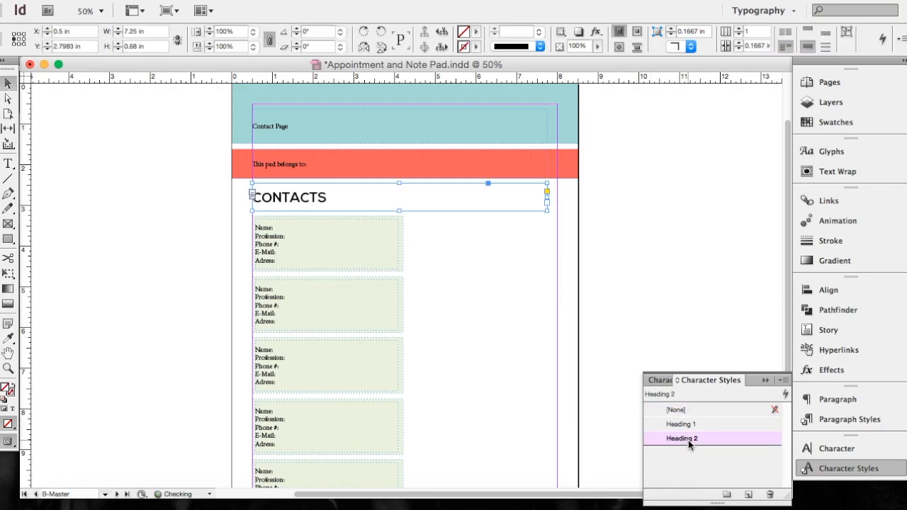
left_click(470, 266)
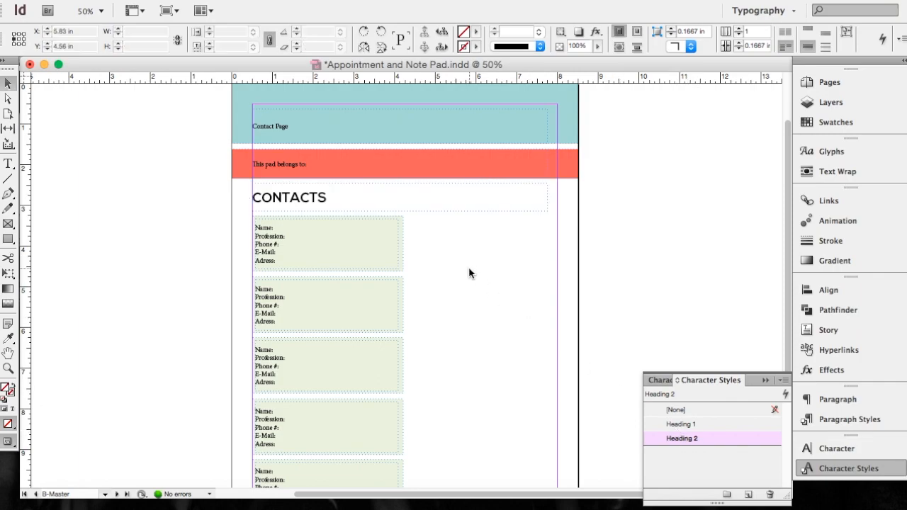
Apply the Heading 1 character style to the "Contact Page" title on B-Master.
left_click(276, 130)
left_click(680, 424)
left_click(538, 330)
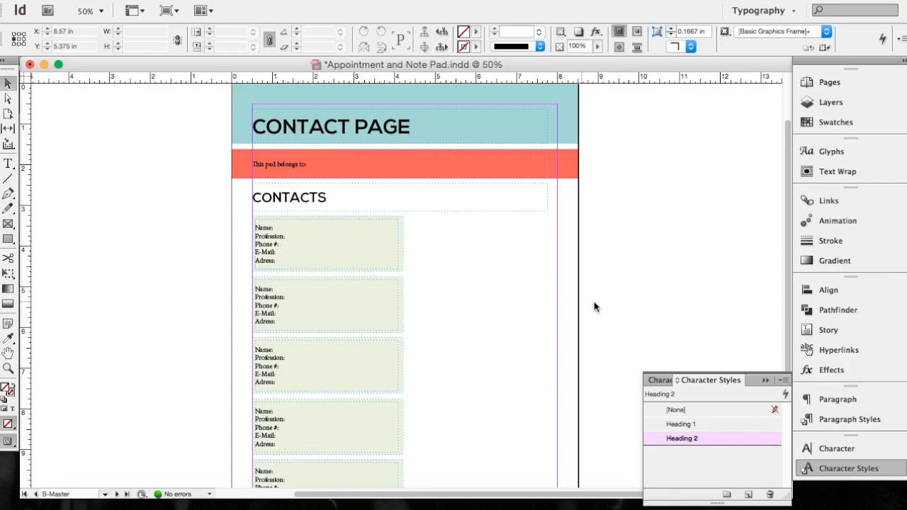
Create a new character style named Text, based on [None].
left_click(783, 380)
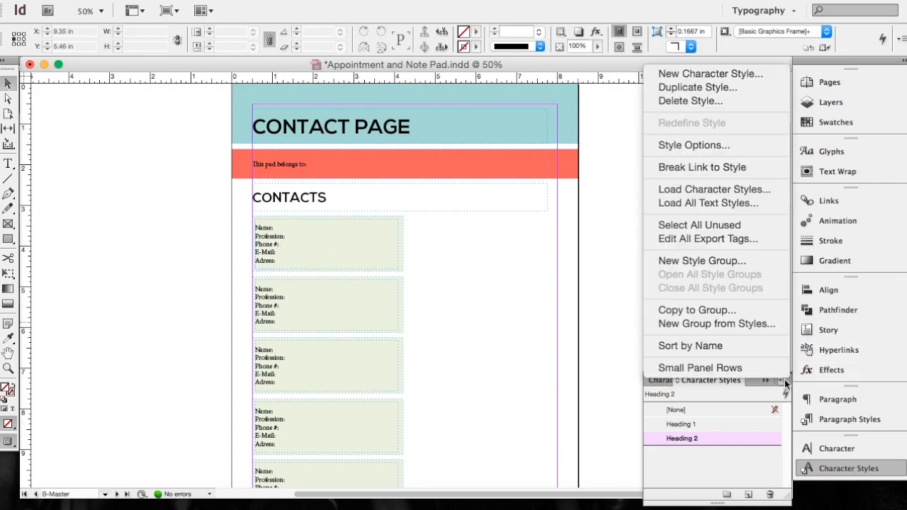
left_click(754, 79)
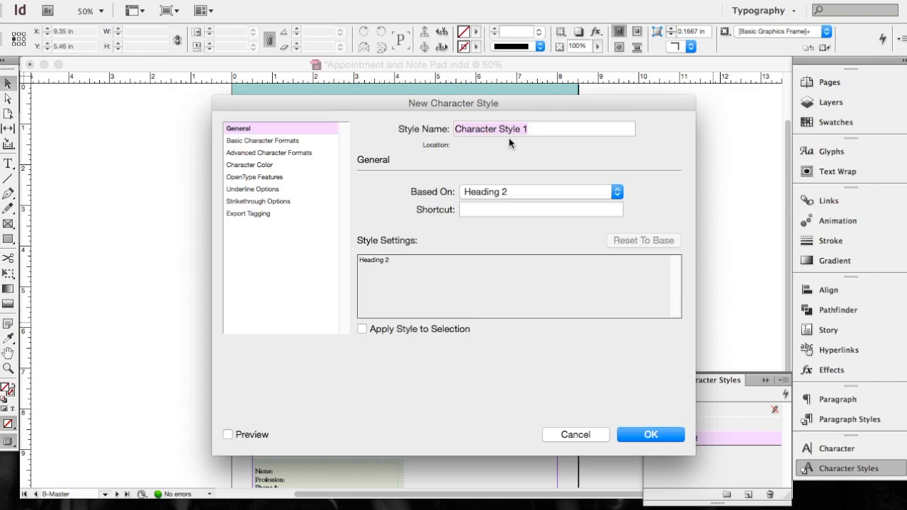
left_click(539, 192)
left_click(499, 204)
type("Tex")
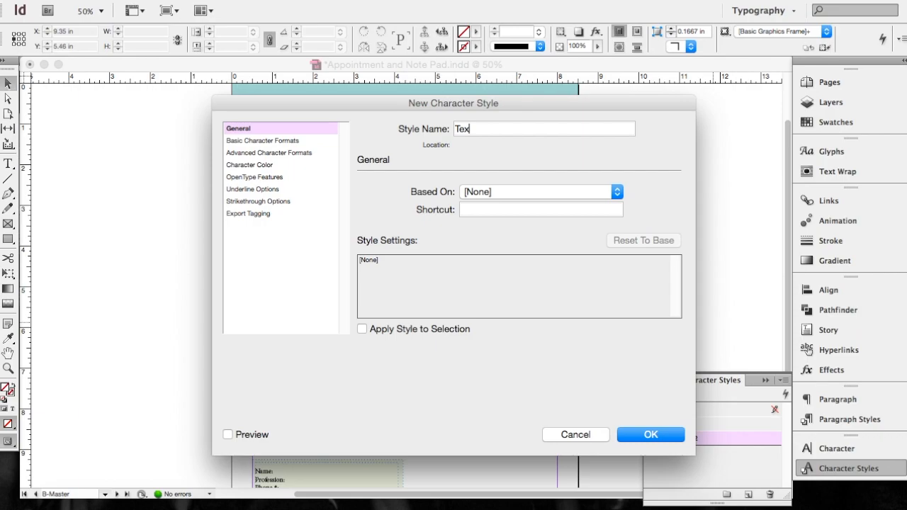
type("t")
Set the Text style's basic character formats to Nexa Light Regular, 14 pt.
left_click(284, 141)
left_click(437, 197)
type("Nexa Light")
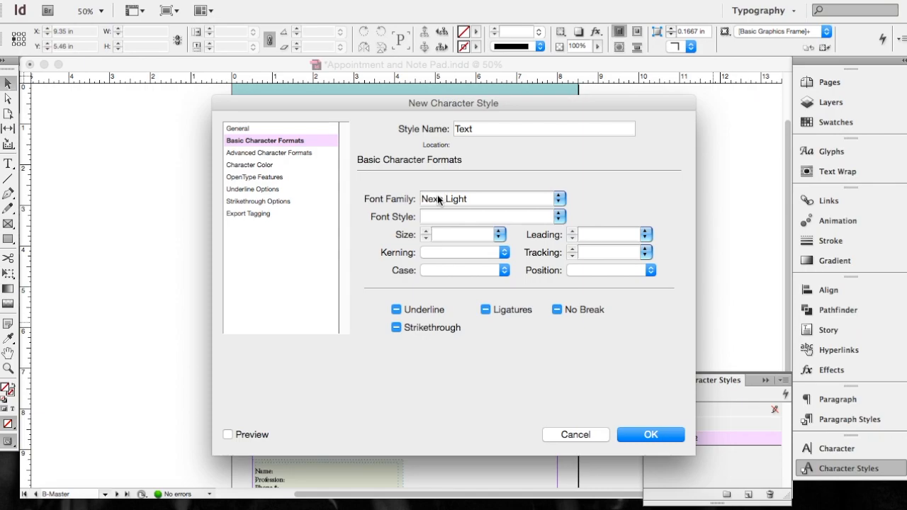
left_click(502, 234)
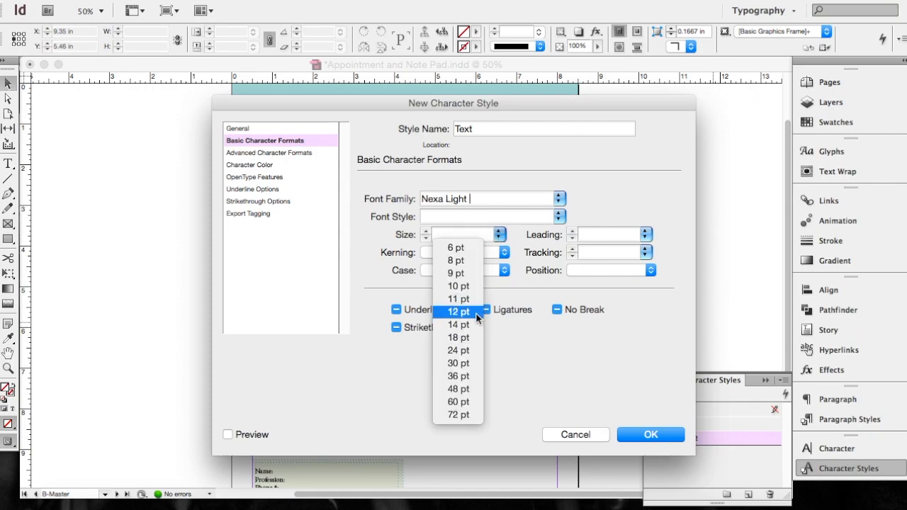
left_click(466, 328)
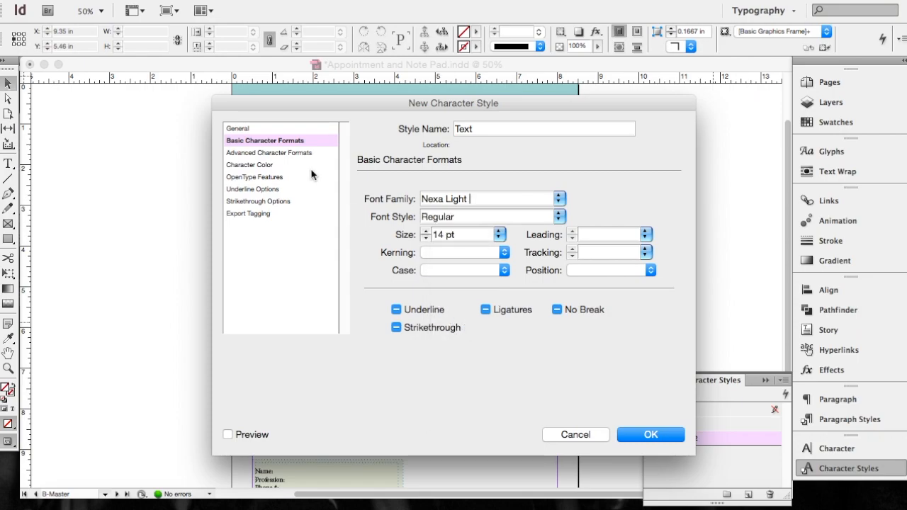
Set the Text style's character color to [Black] and save the style.
left_click(271, 166)
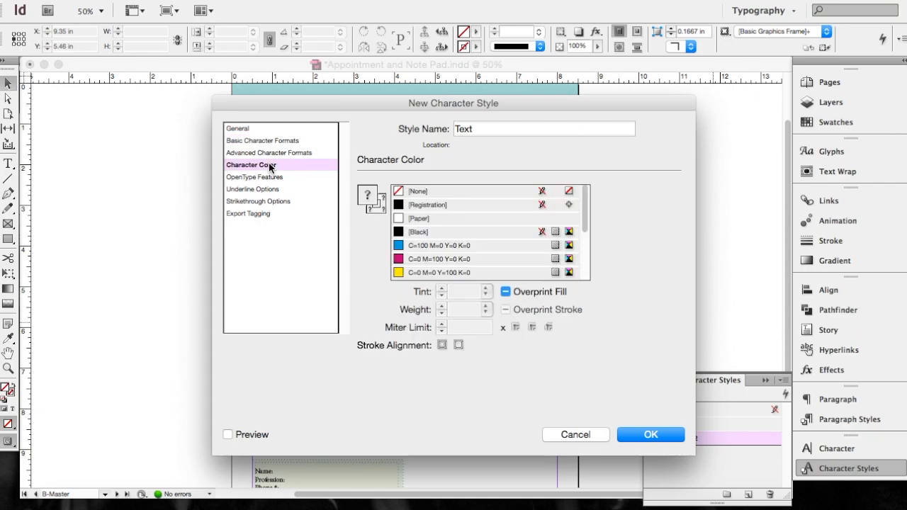
left_click(420, 234)
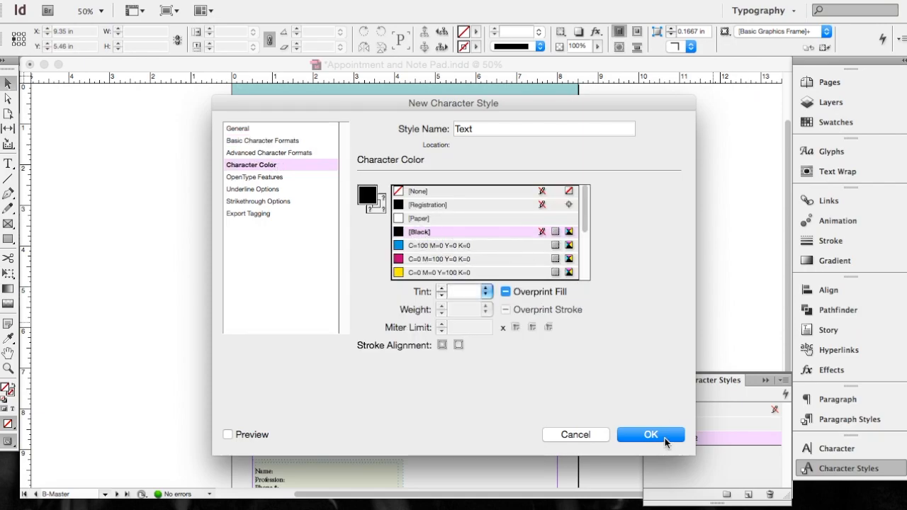
left_click(665, 438)
Apply the Text character style to the first contact block under "Contacts" on B-Master.
left_click(346, 251)
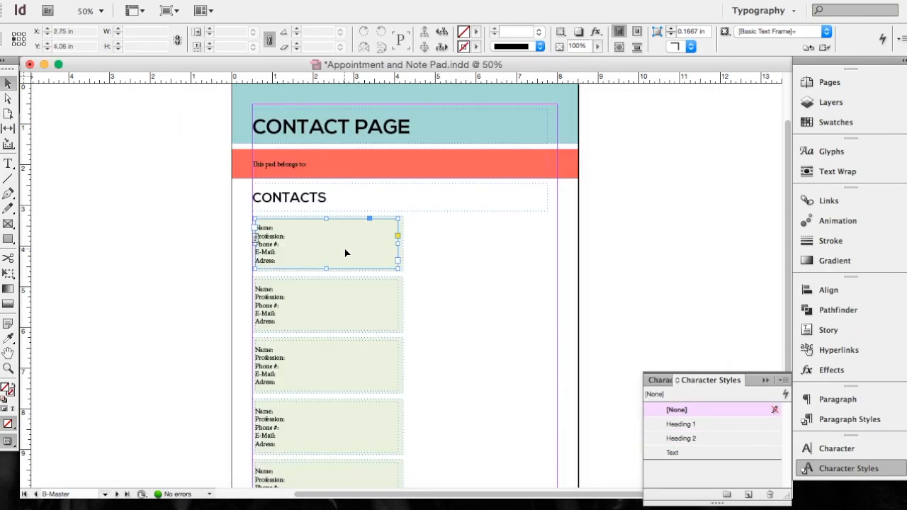
left_click(674, 454)
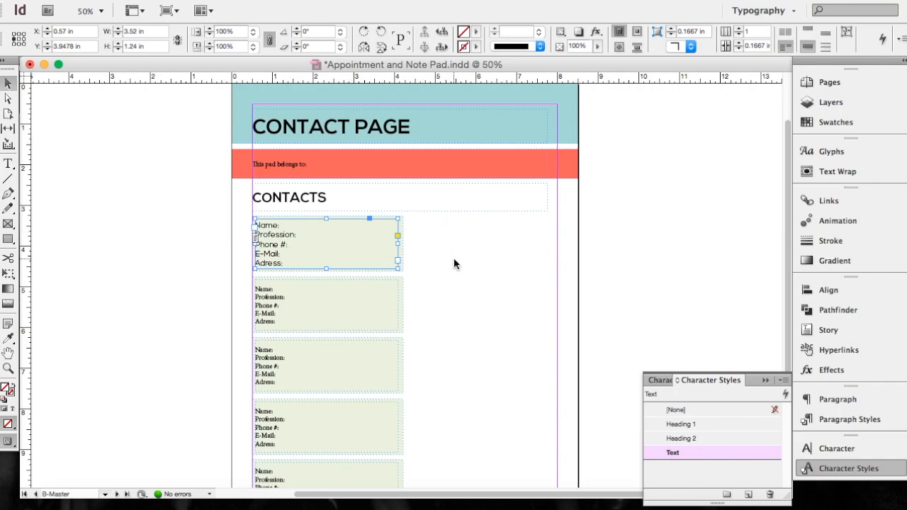
scroll(454, 264, "left", 3)
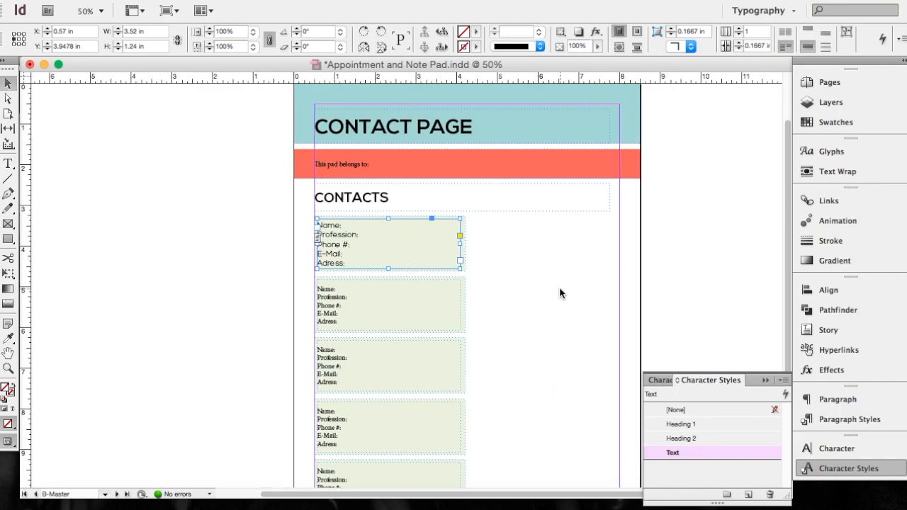
left_click(559, 293)
Apply the Text character style to the four remaining contact blocks and inspect the first block's text formatting.
left_click(389, 298)
left_click(381, 368, "shift")
left_click(366, 420, "shift")
scroll(366, 420, "down", 1)
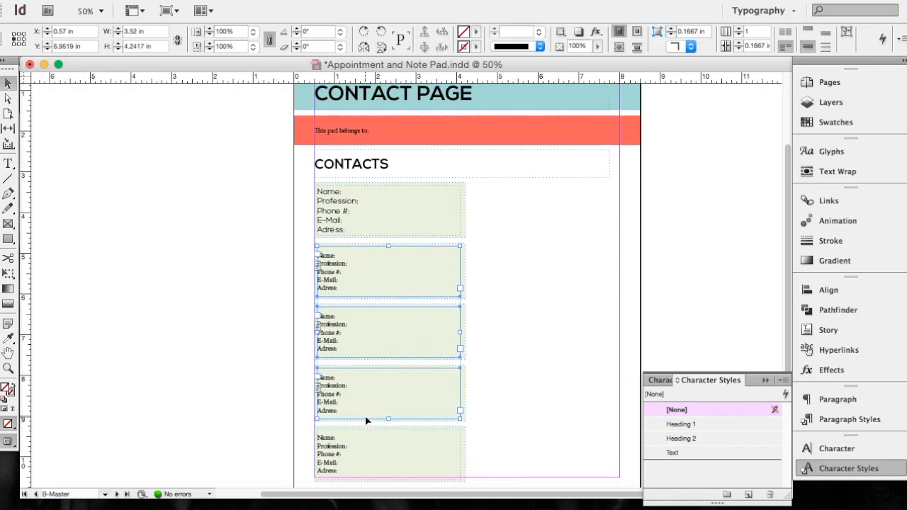
left_click(353, 443, "shift")
left_click(670, 454)
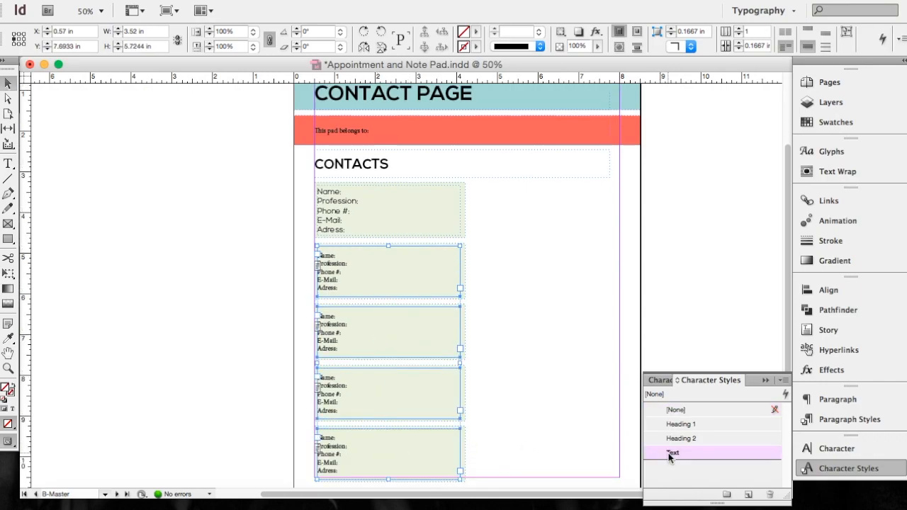
left_click(597, 358)
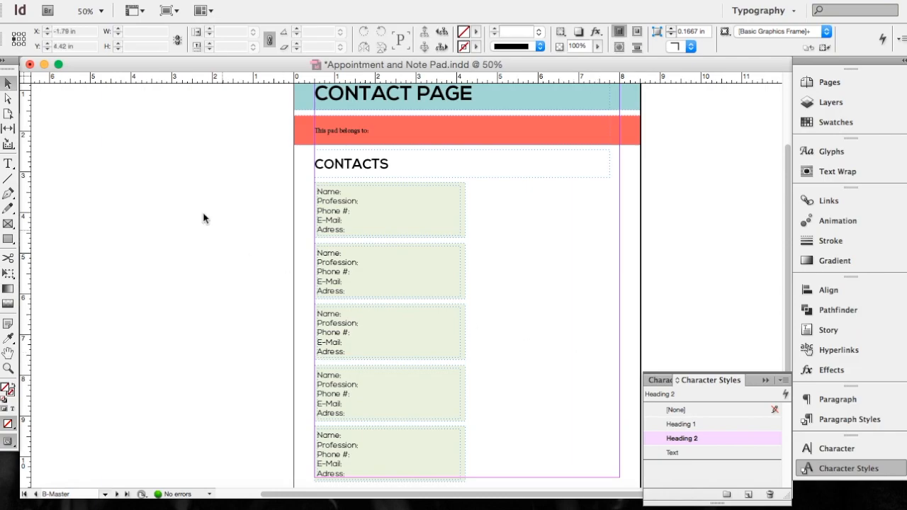
left_click(9, 165)
left_click_drag(356, 229, 301, 174)
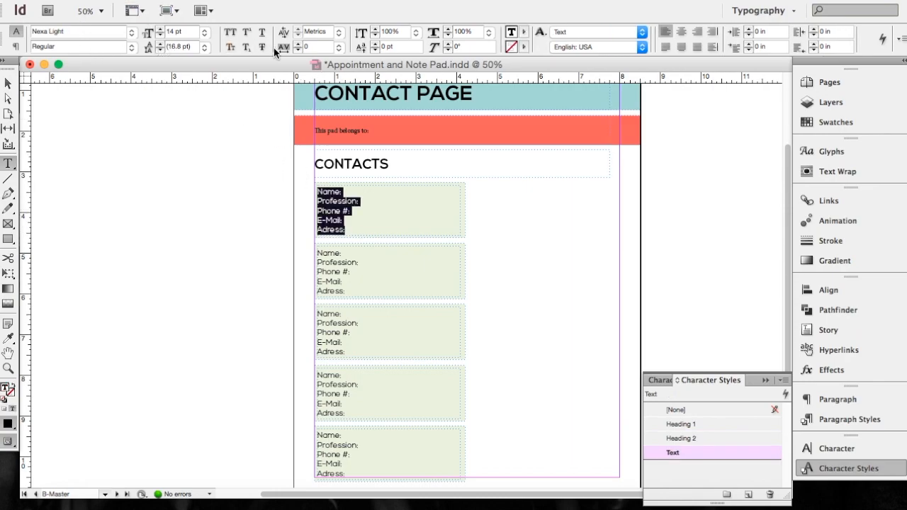
left_click(7, 84)
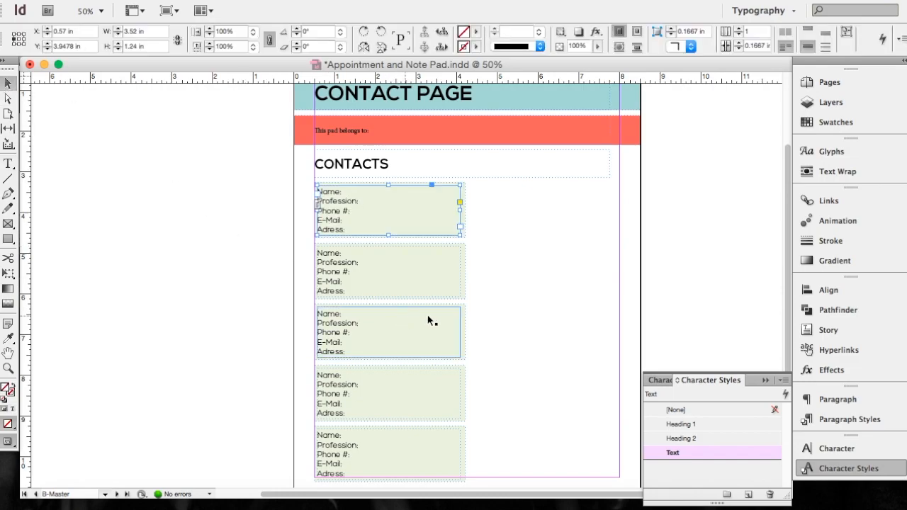
left_click(512, 247)
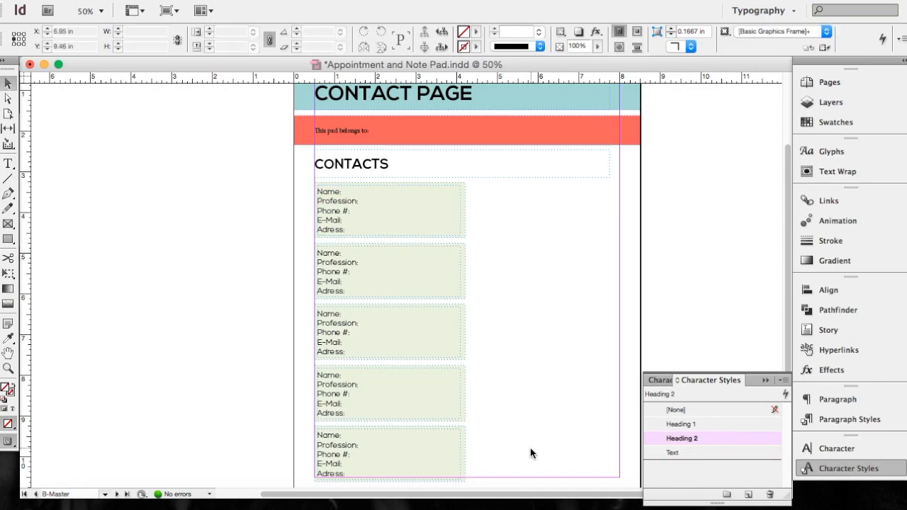
Duplicate the column of five contact blocks into a second column beside it at X 4.3 in.
left_click_drag(487, 219, 380, 462)
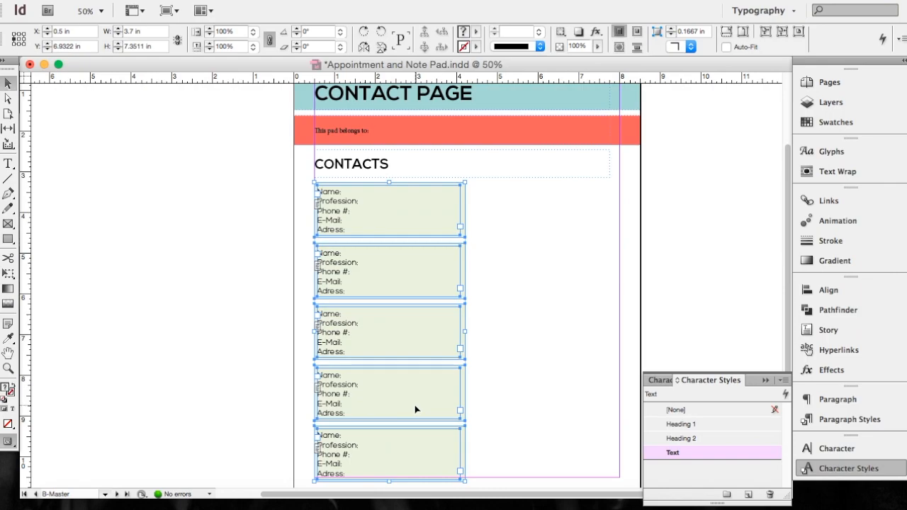
left_click_drag(460, 465, 567, 388)
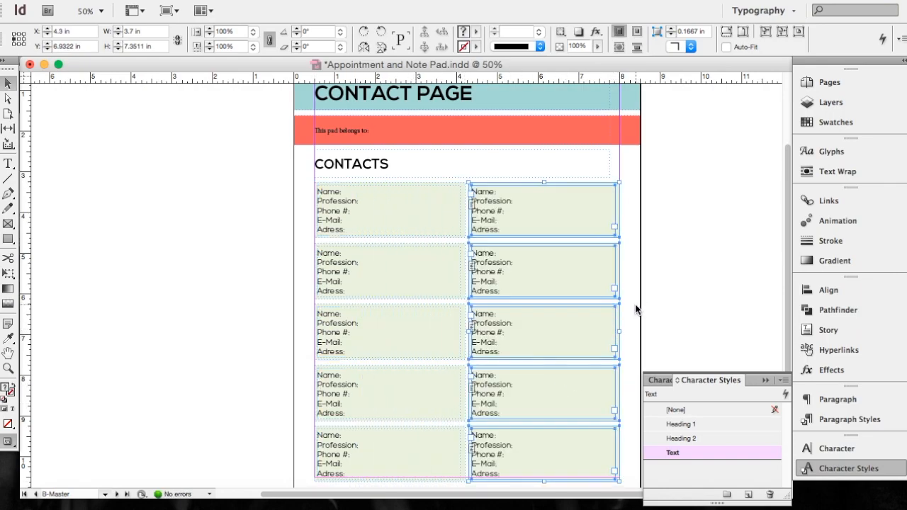
left_click(636, 309)
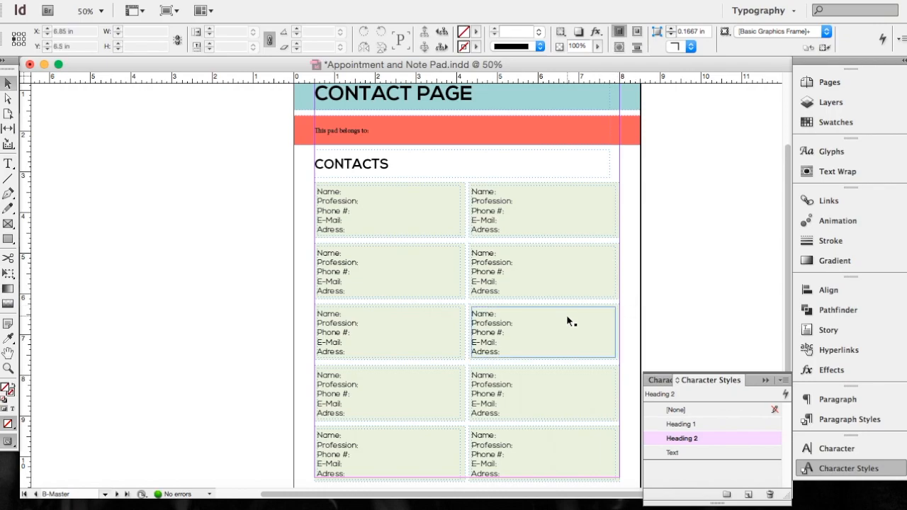
Apply the Text character style to the "This pad belongs to:" frame in the red band.
left_click(340, 132)
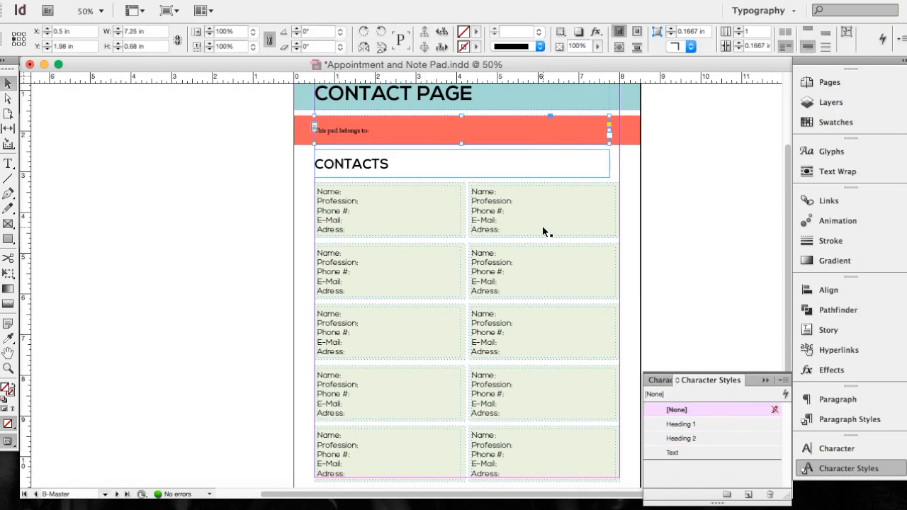
left_click(677, 453)
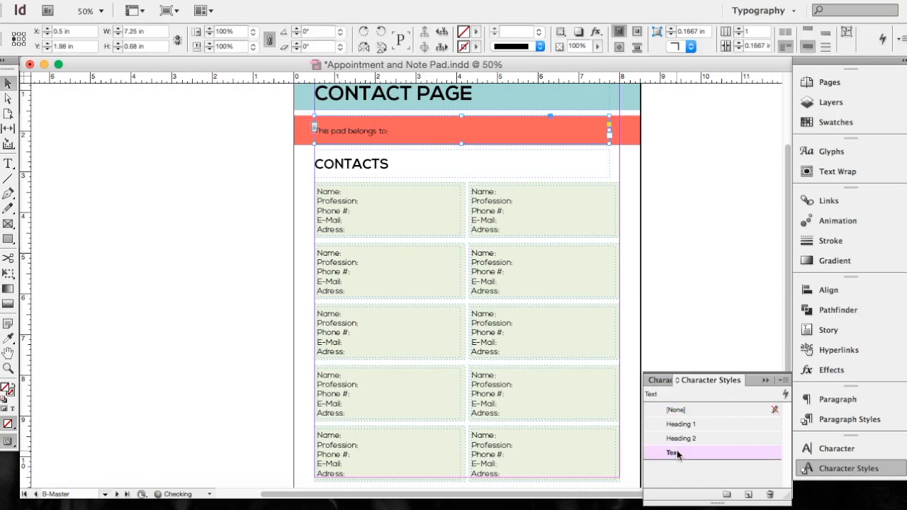
left_click(636, 180)
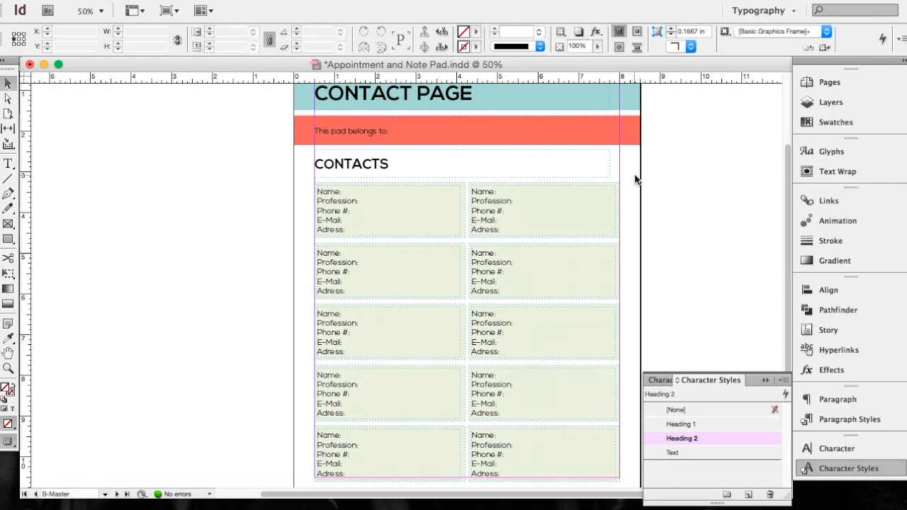
Change the fill color of the "This pad belongs to:" text to [Paper] and check its style override.
left_click(7, 165)
left_click(350, 130)
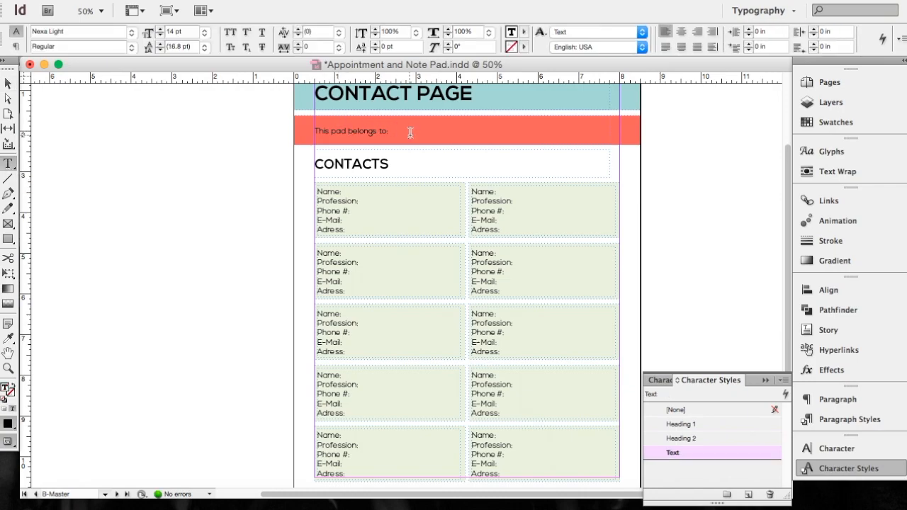
left_click_drag(410, 132, 301, 131)
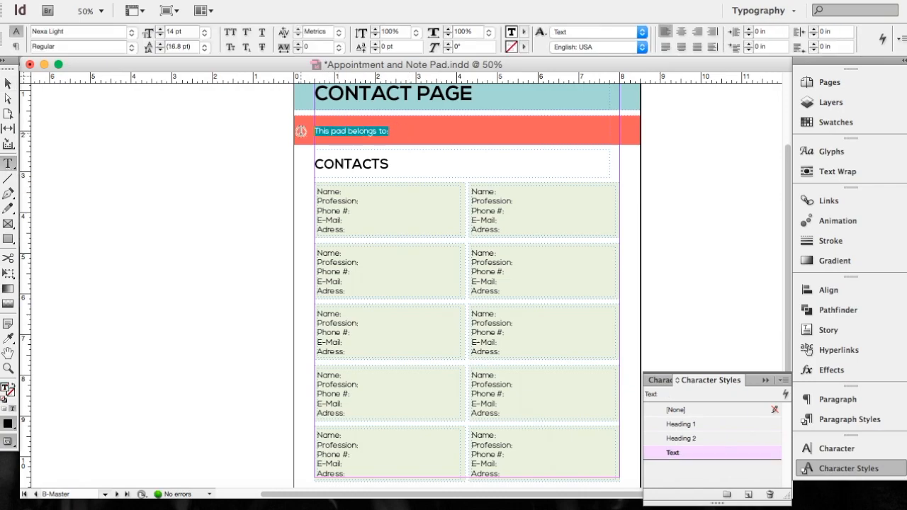
left_click(524, 34)
left_click(547, 92)
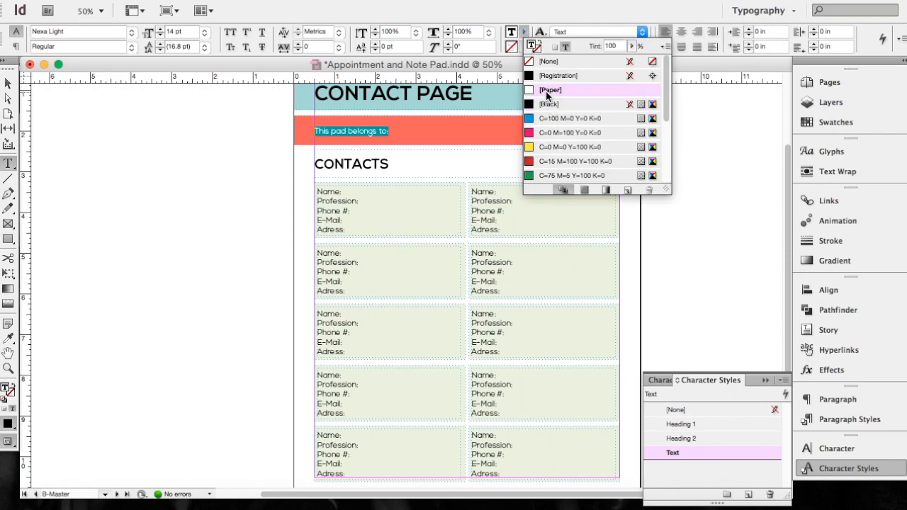
left_click(547, 93)
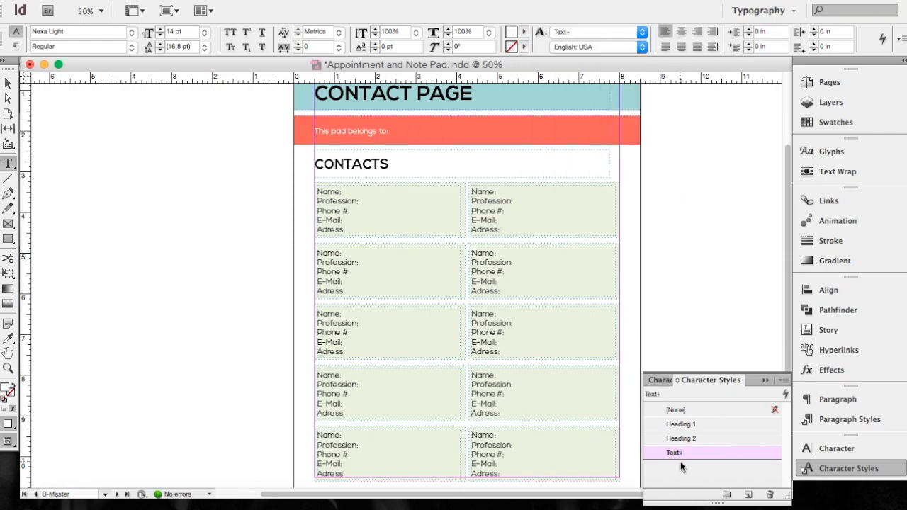
mouse_move(685, 458)
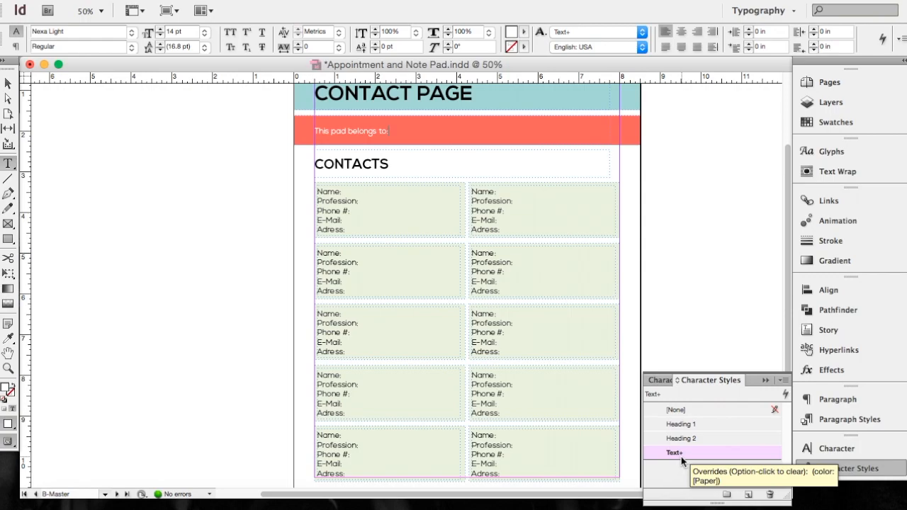
left_click(8, 83)
left_click(240, 185)
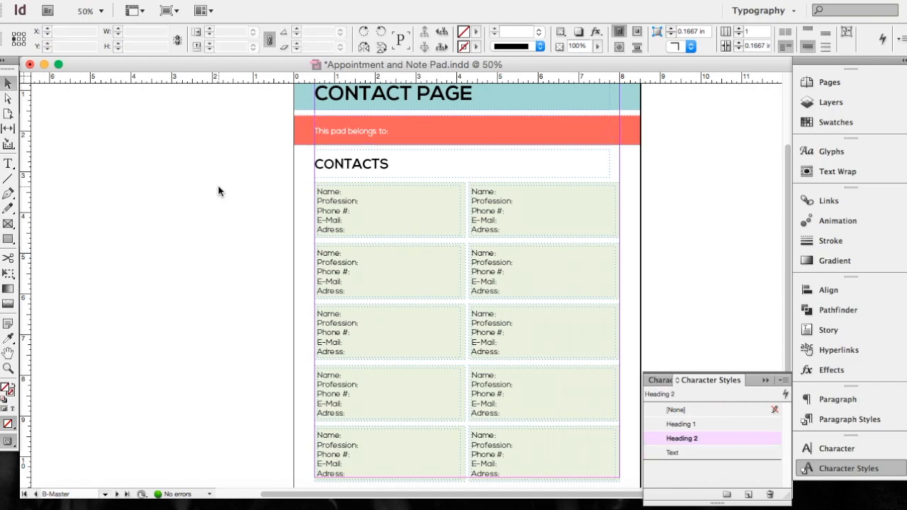
Open C-Master and apply the Heading 1 character style to its "Notes & Appointments" title.
left_click(826, 84)
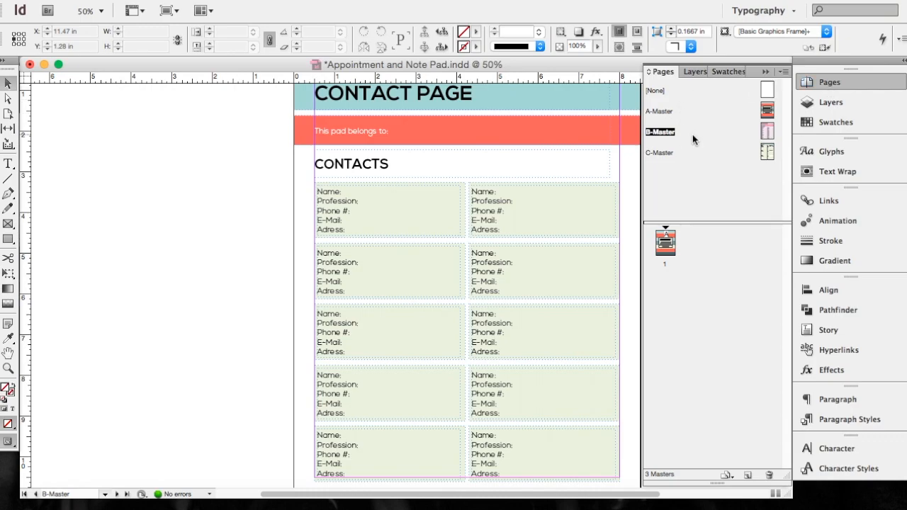
double_click(768, 153)
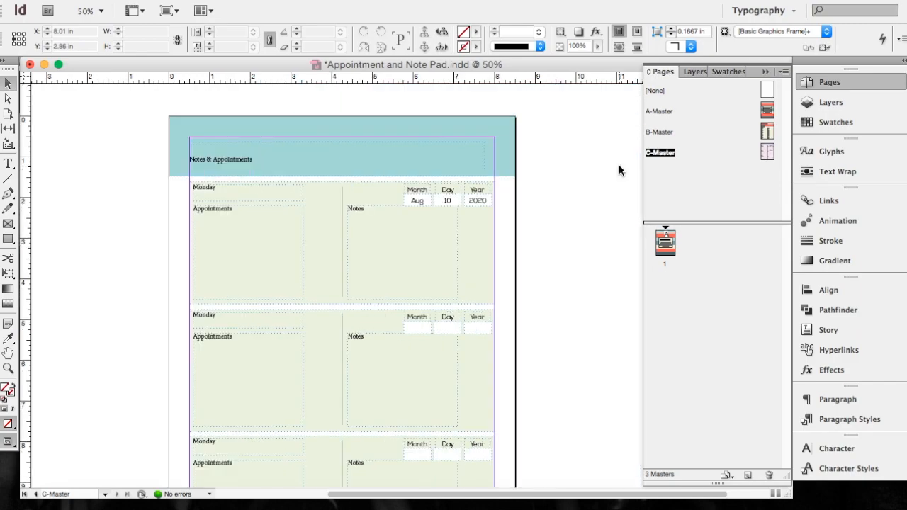
left_click(227, 159)
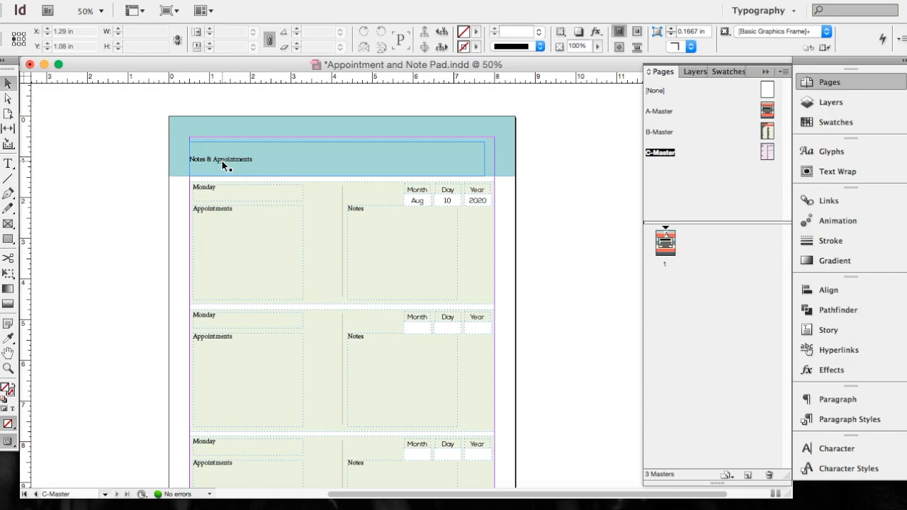
left_click(222, 161)
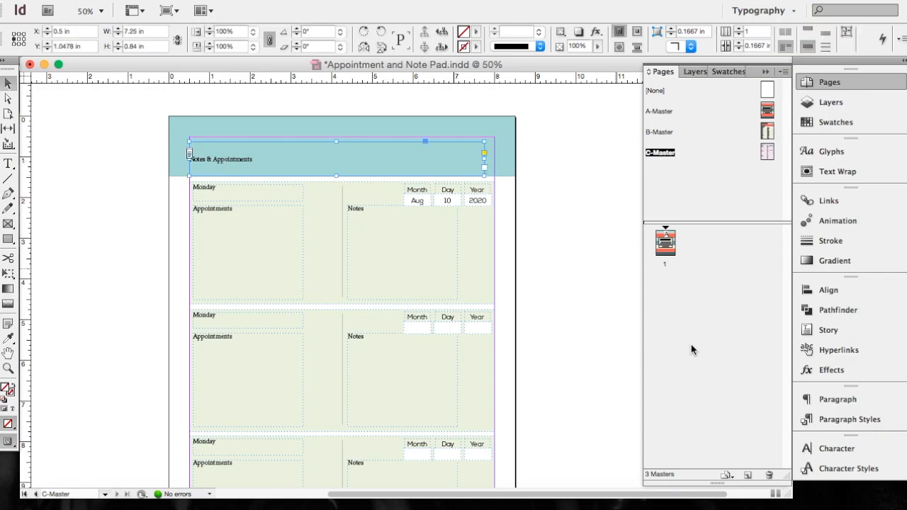
left_click(826, 470)
left_click(694, 424)
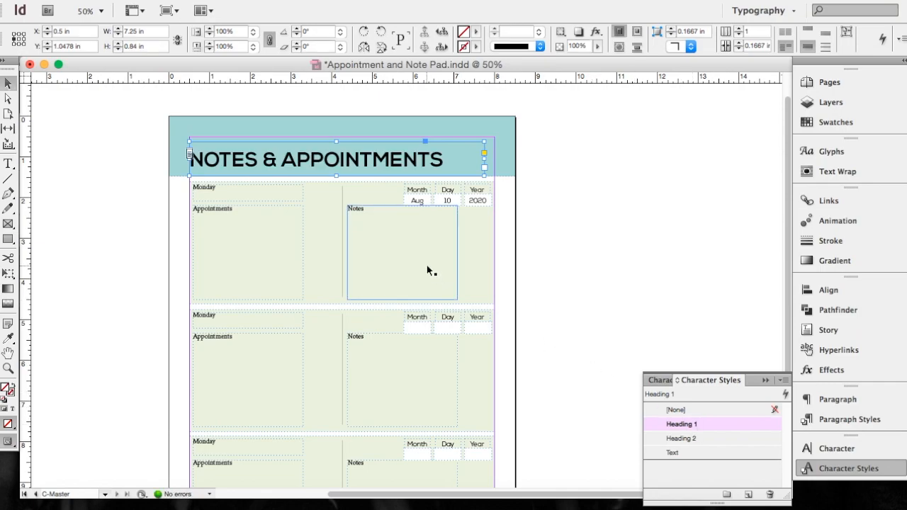
Apply the Heading 2 character style to the "Monday" label of the first day block.
left_click(255, 197)
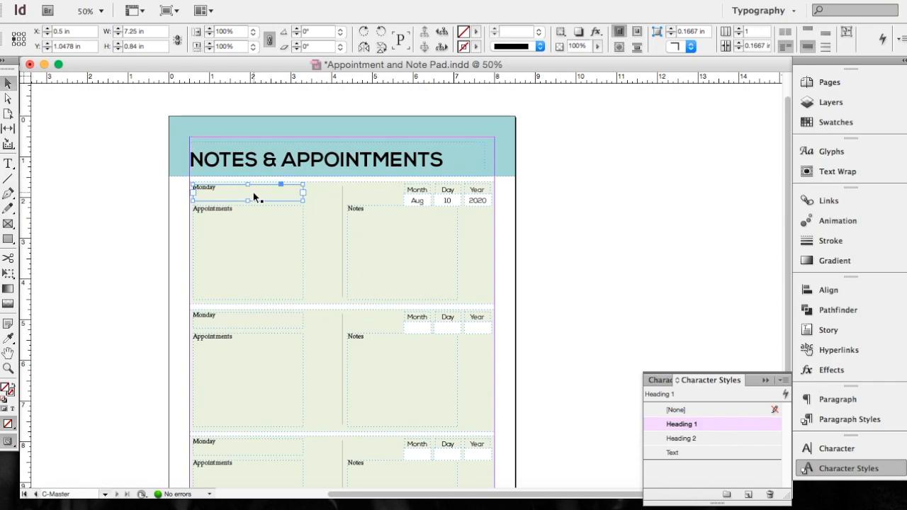
left_click(677, 440)
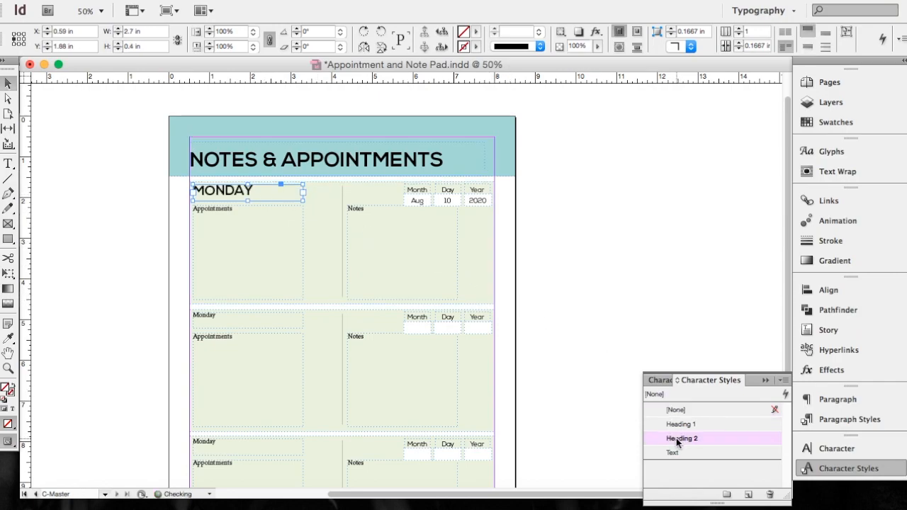
Replace the "Monday" label with Tuesday in the second day block and with Wednesday in the third.
left_click(229, 322)
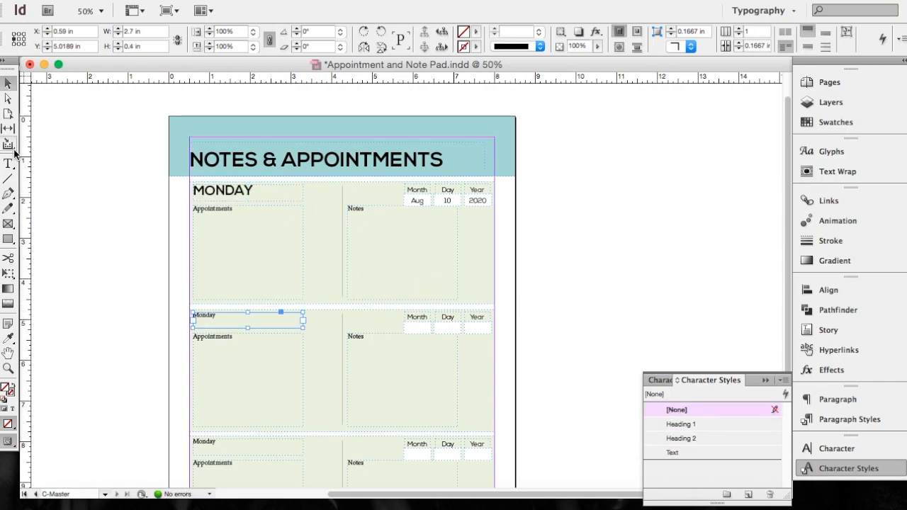
left_click(8, 163)
double_click(229, 320)
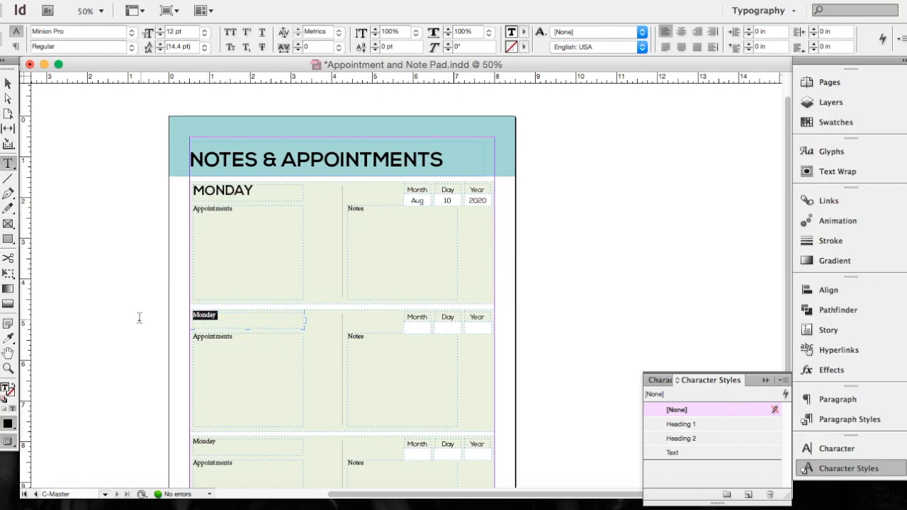
type("Tues")
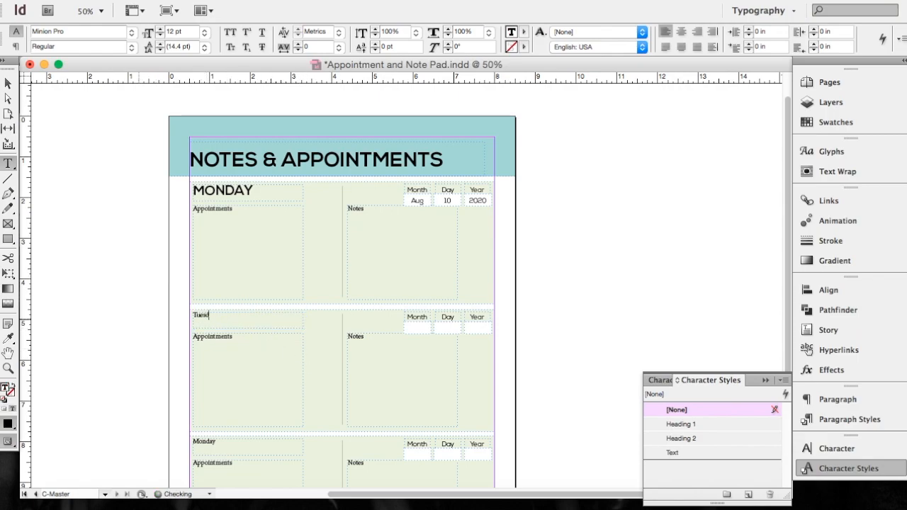
scroll(148, 318, "down", 5)
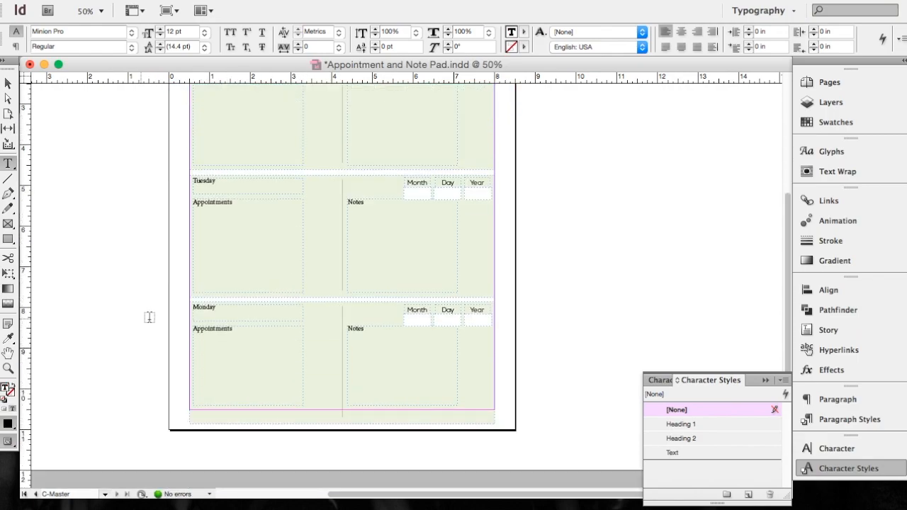
double_click(215, 307)
type("Wednesday")
Apply the Heading 2 character style to both the Tuesday and Wednesday labels, and deselect them.
left_click(7, 83)
left_click(270, 183)
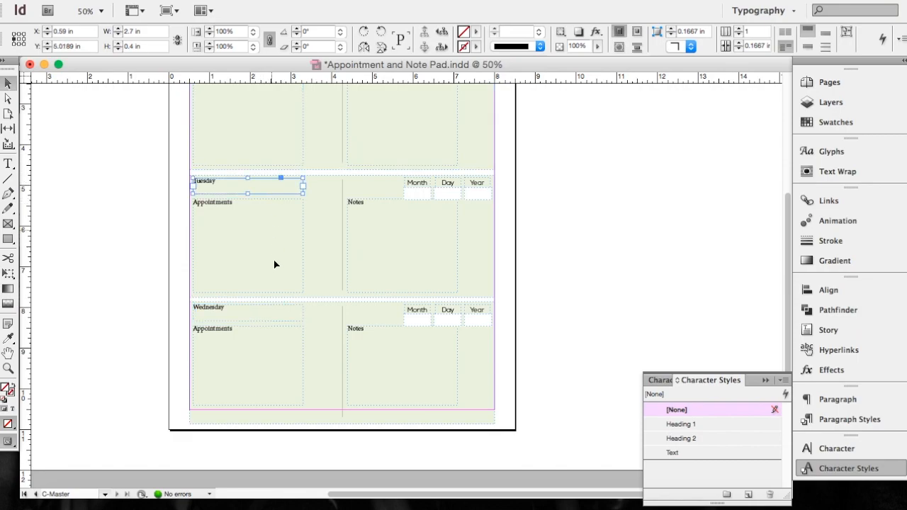
left_click(271, 307, "shift")
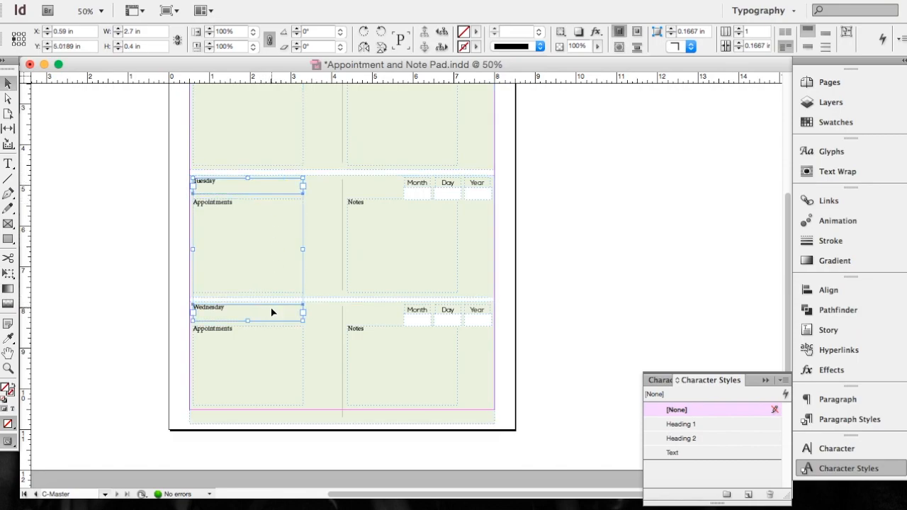
left_click(685, 440)
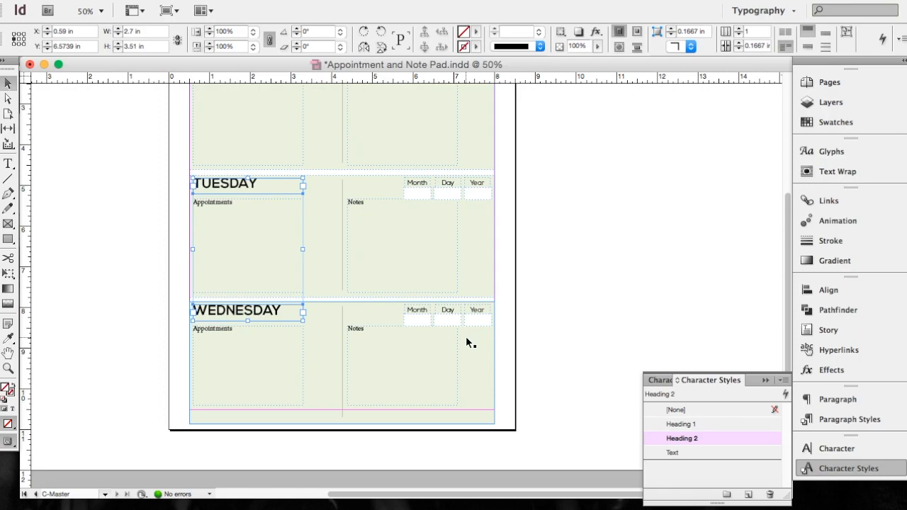
scroll(466, 336, "up", 3)
scroll(466, 336, "up", 2)
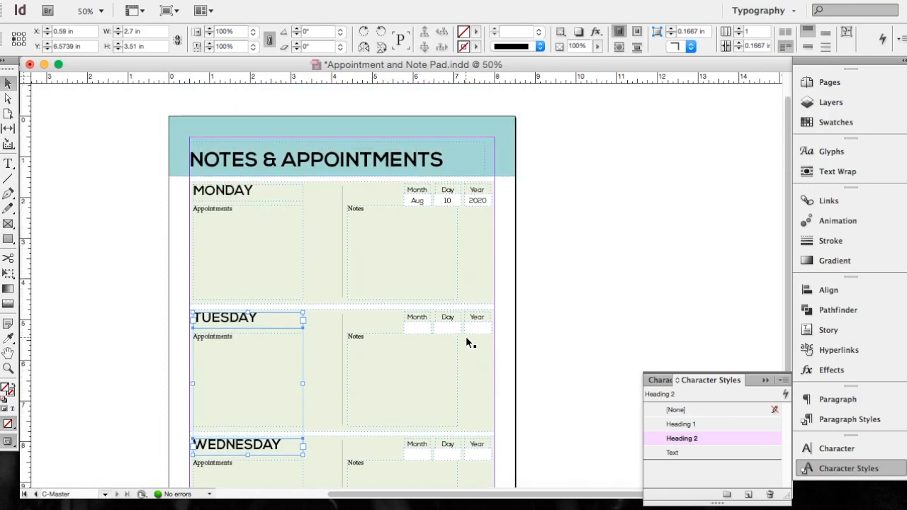
left_click(535, 276)
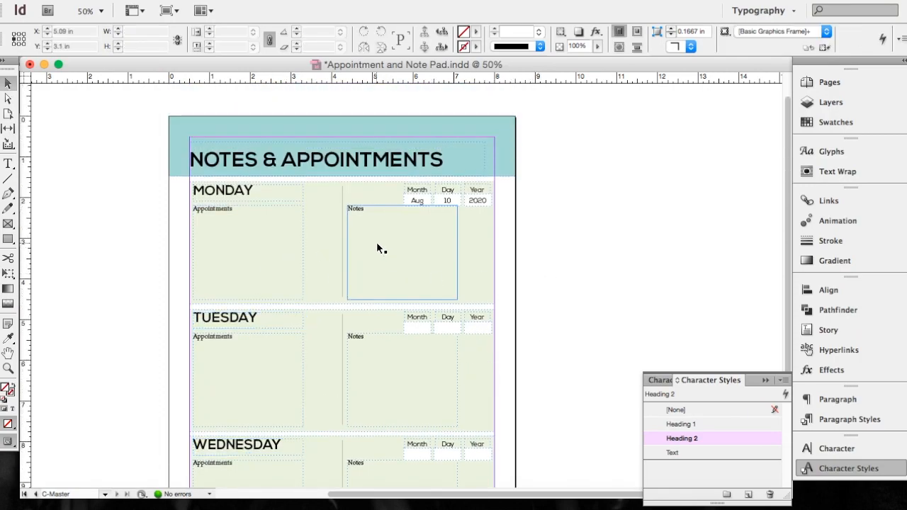
Apply the Text character style to the Appointments and Notes frames in the Monday block.
left_click(278, 239)
left_click(358, 234, "shift")
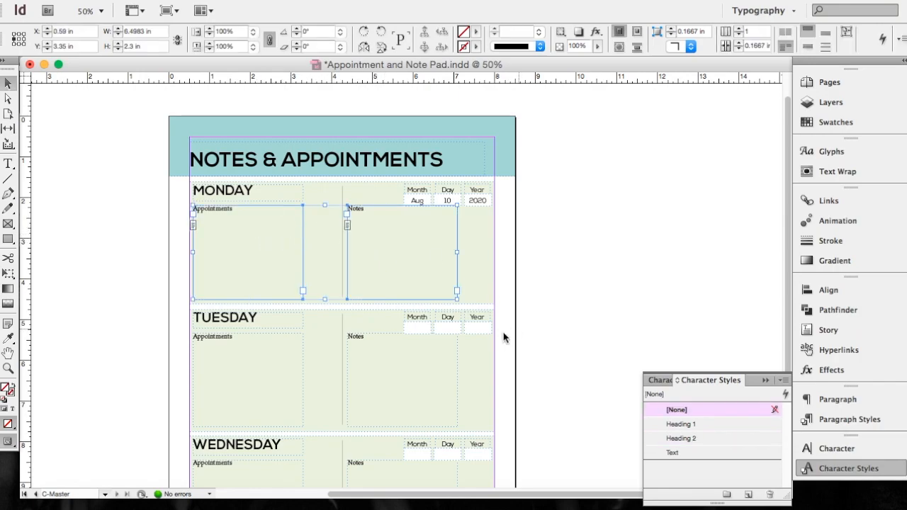
left_click(673, 453)
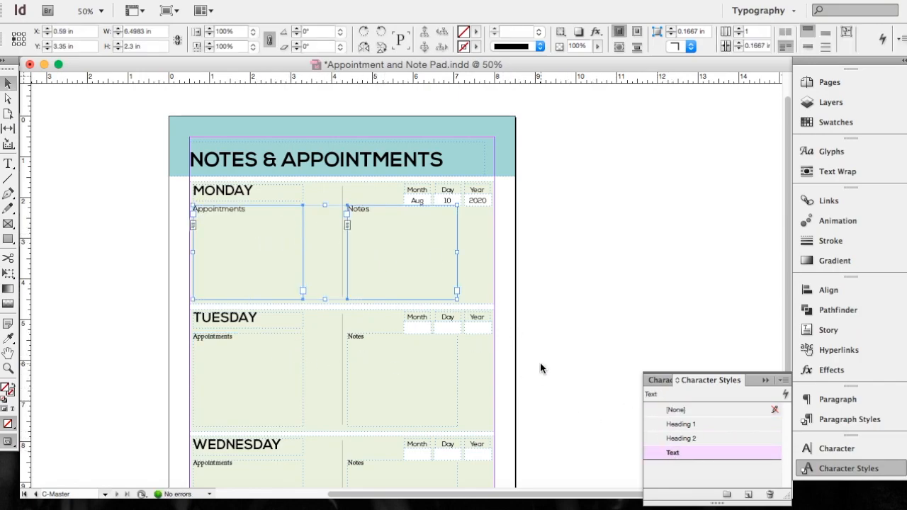
Apply the Text character style to the Appointments and Notes frames in the Tuesday and Wednesday blocks together.
left_click(269, 373)
left_click(377, 377, "shift")
scroll(376, 377, "down", 4)
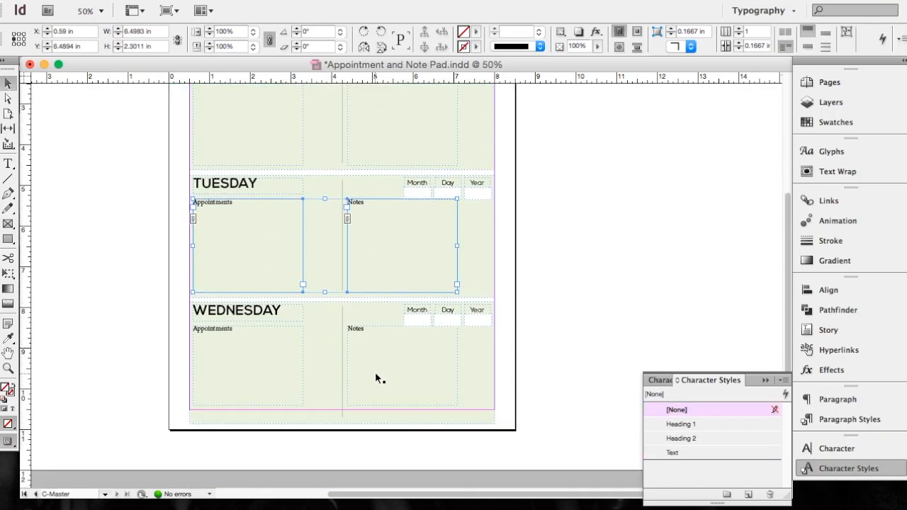
left_click(282, 363, "shift")
left_click(376, 368, "shift")
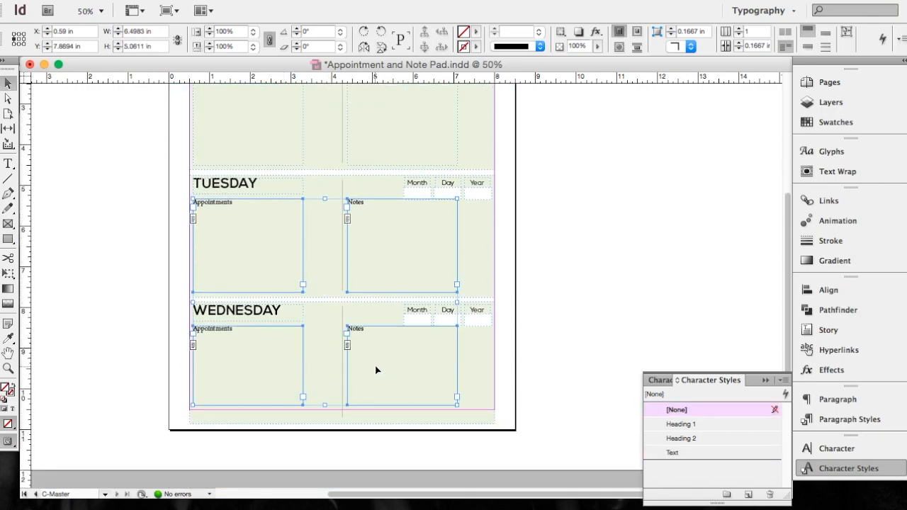
left_click(687, 453)
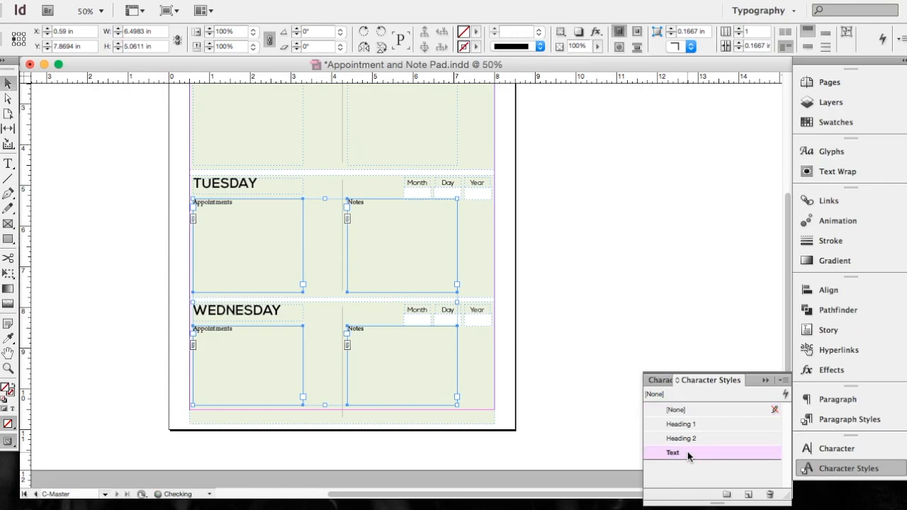
scroll(517, 340, "up", 3)
left_click(506, 331)
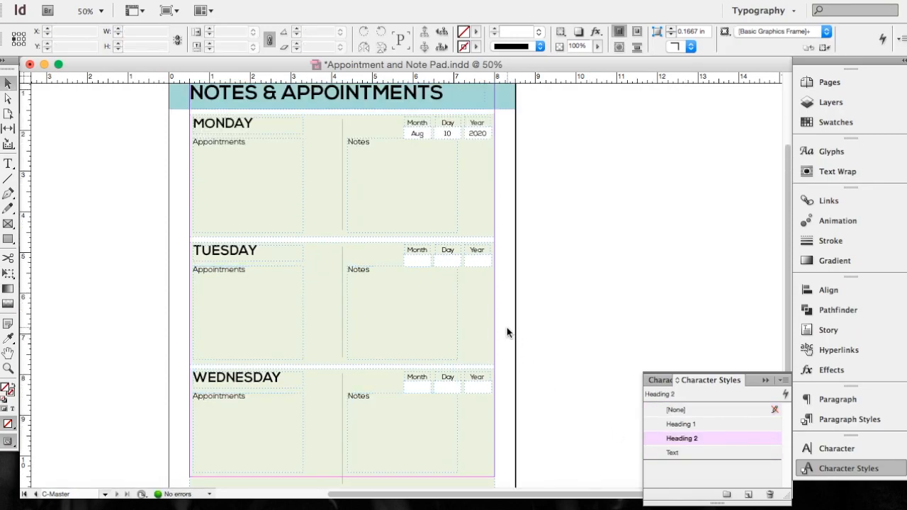
scroll(506, 332, "up", 1)
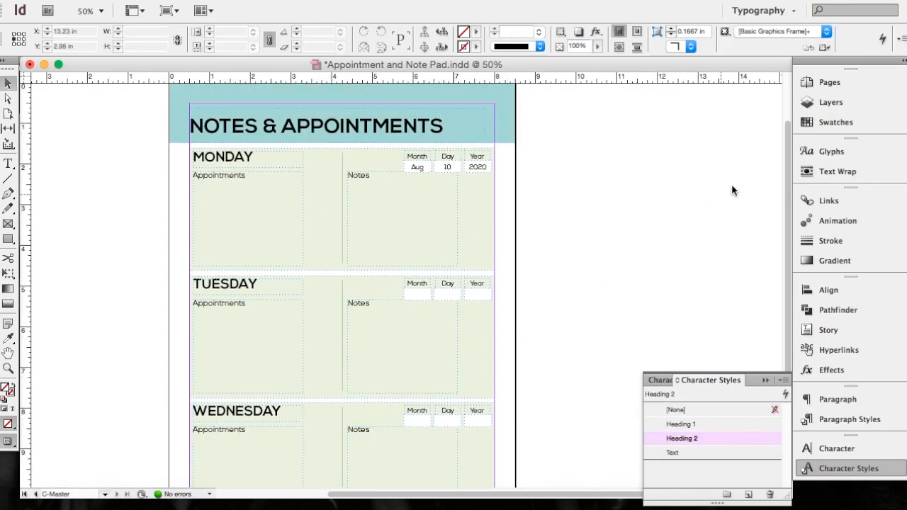
Duplicate the C-Master master spread.
left_click(849, 81)
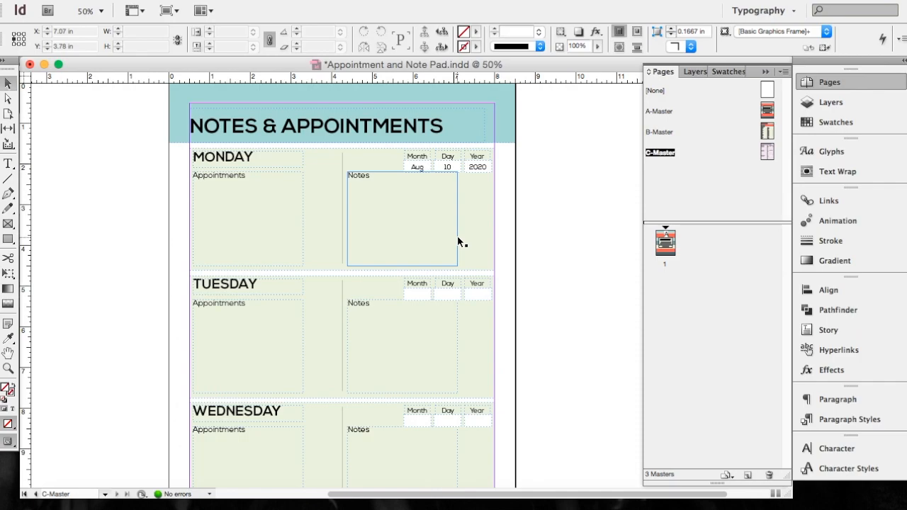
left_click(787, 74)
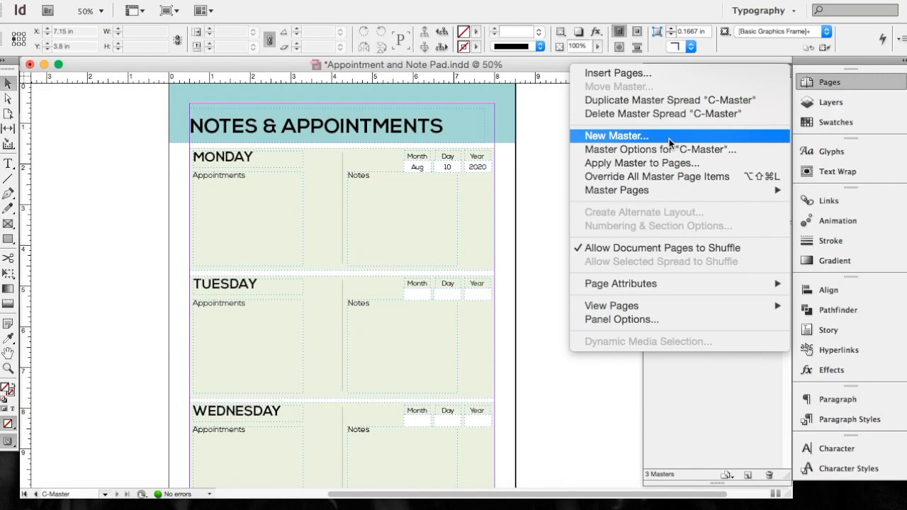
left_click(557, 182)
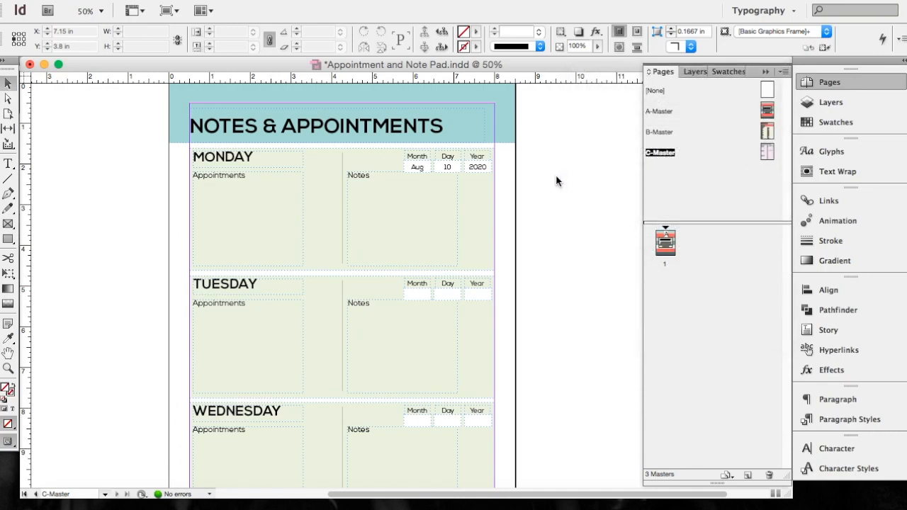
right_click(772, 151)
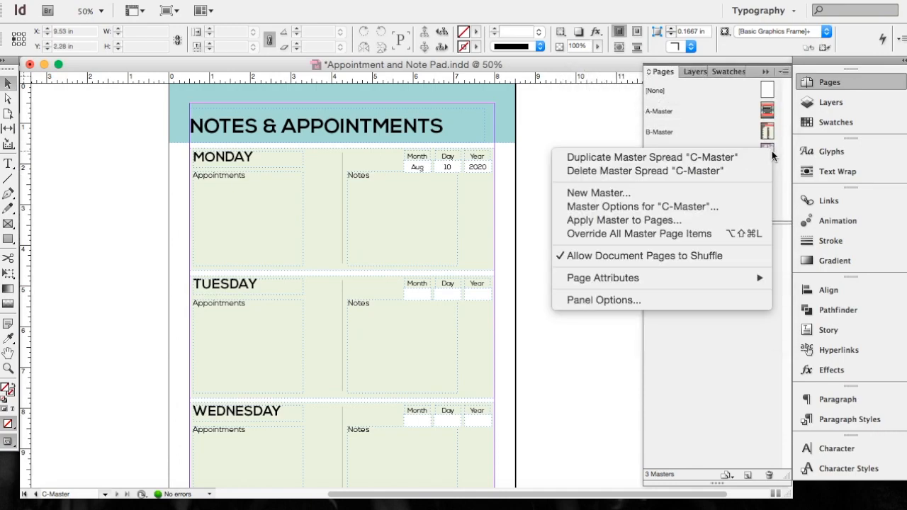
left_click(703, 157)
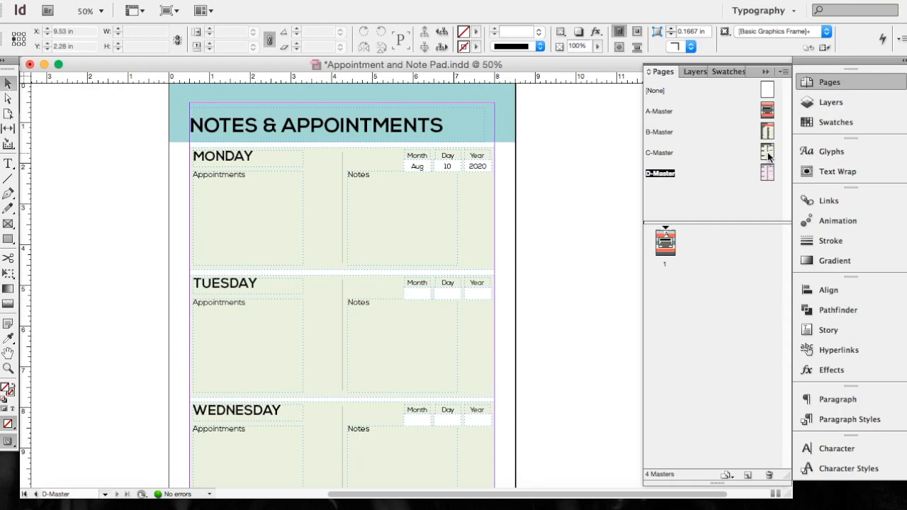
Rename C-Master as "Note and Appt Page 1" in its master options, keeping the prefix C.
right_click(767, 153)
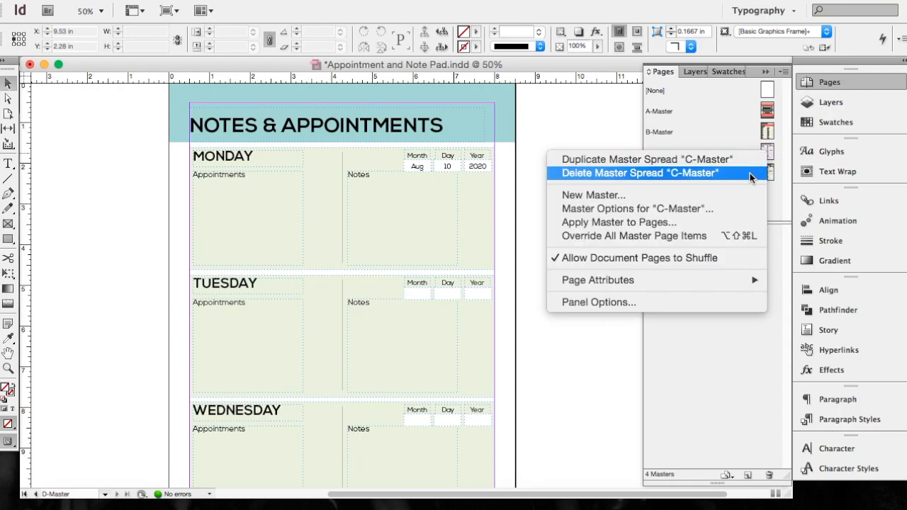
left_click(710, 209)
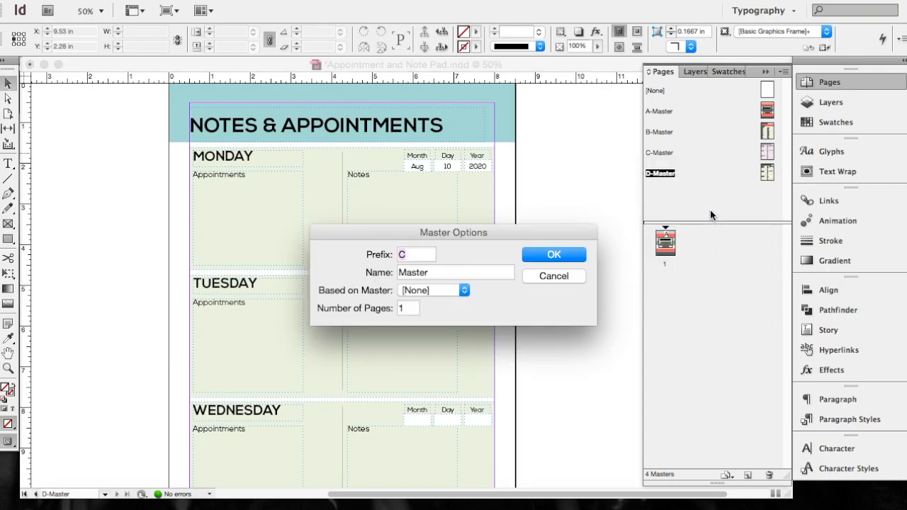
left_click(439, 274)
double_click(440, 272)
type("W")
key("BackSpace")
type("A")
type("Note and Appt P")
type("age 1")
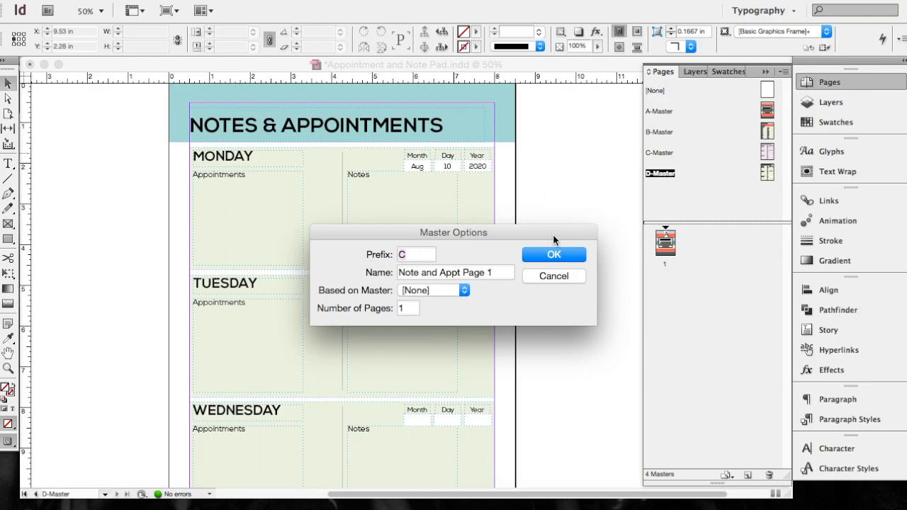
left_click(554, 257)
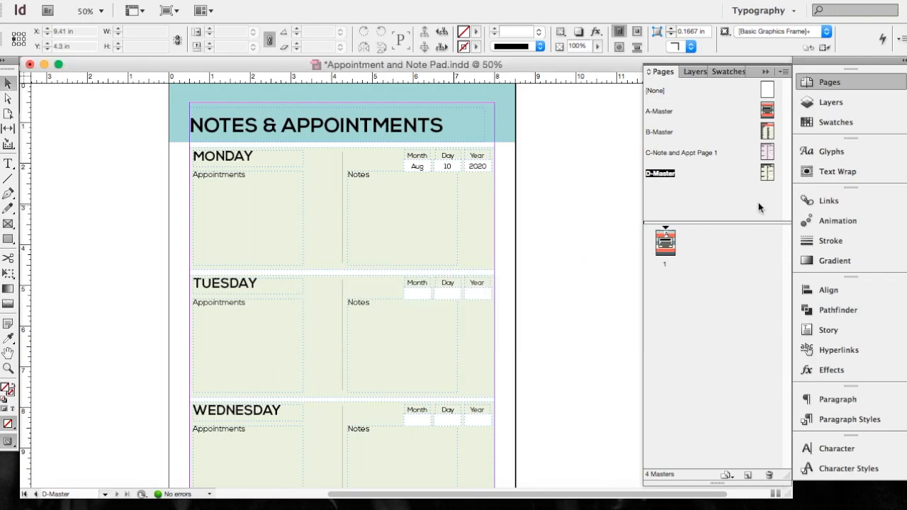
Rename D-Master as "Note and Appt Page 2" in its master options, keeping the prefix D.
right_click(770, 174)
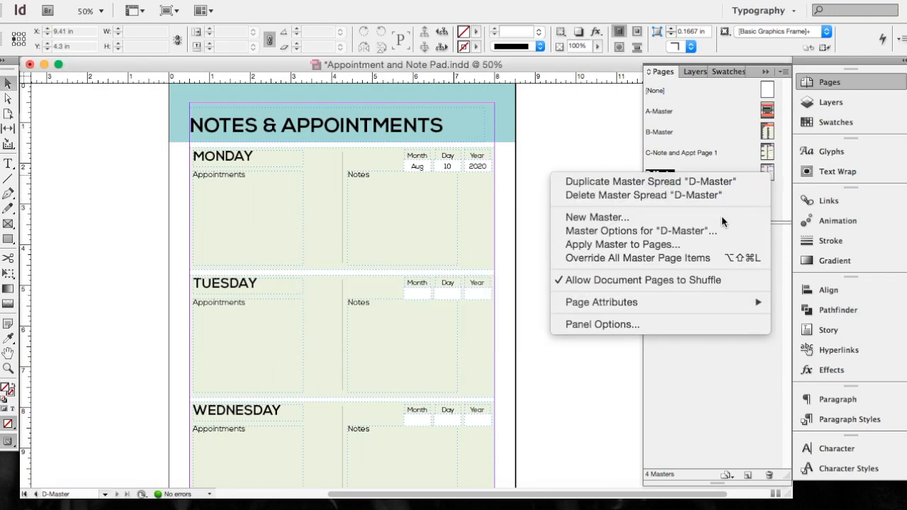
left_click(688, 234)
left_click(446, 272)
left_click_drag(427, 271, 392, 272)
type("Note and Appt Pa")
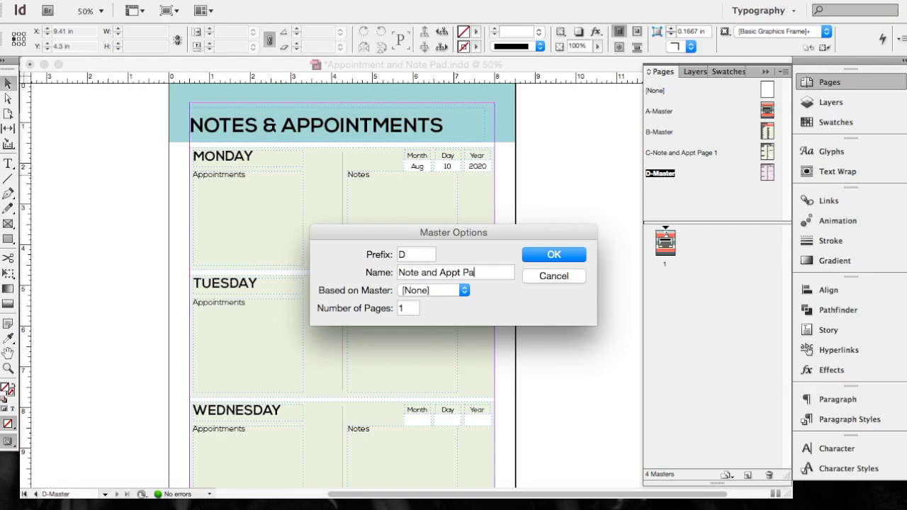
type("ge")
left_click(562, 253)
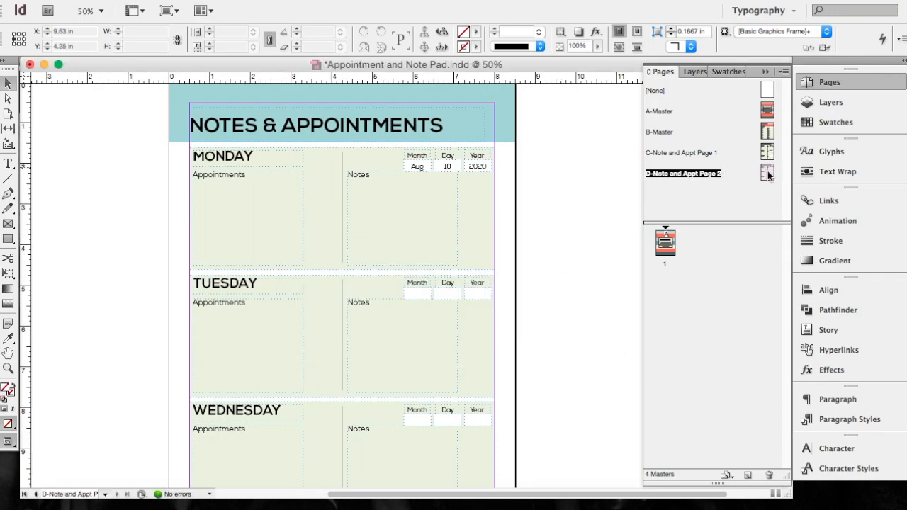
Open the D-Note and Appt Page 2 master and replace its MONDAY and TUESDAY headings with THURSDAY and FRIDAY.
double_click(766, 173)
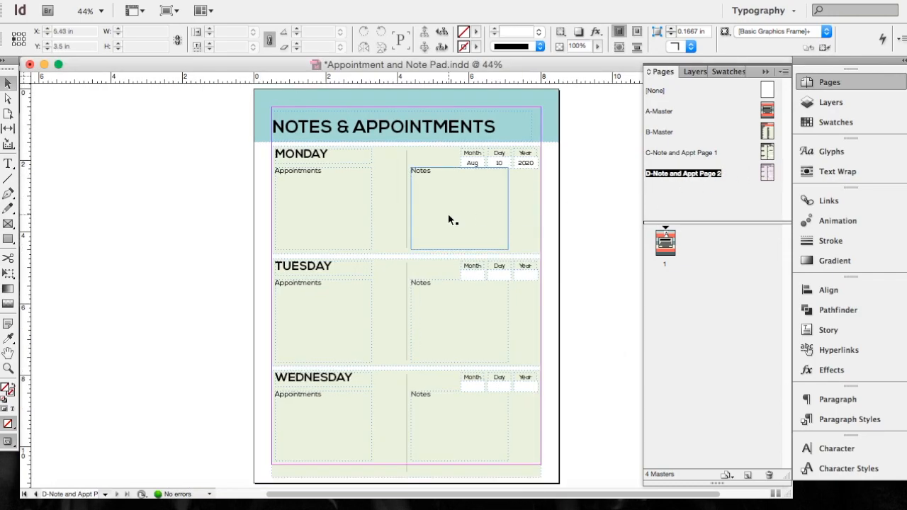
scroll(451, 214, "up", 1)
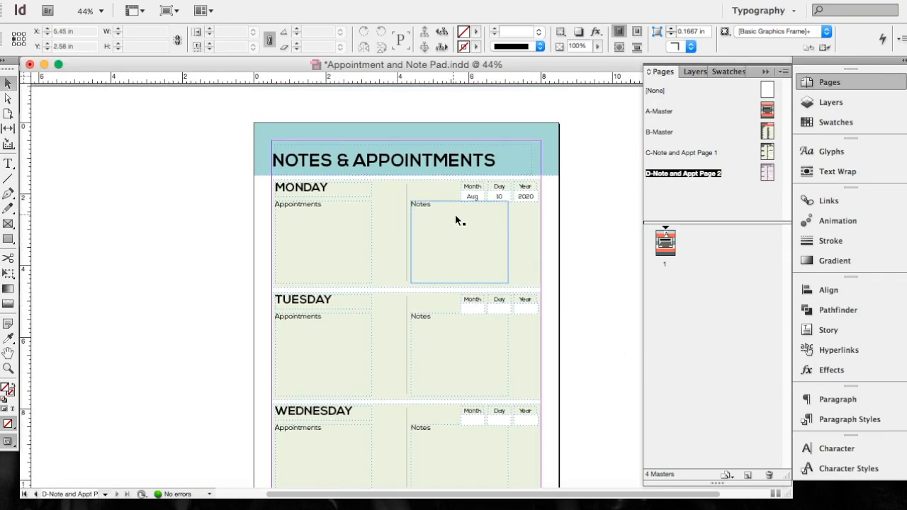
left_click(8, 163)
double_click(330, 186)
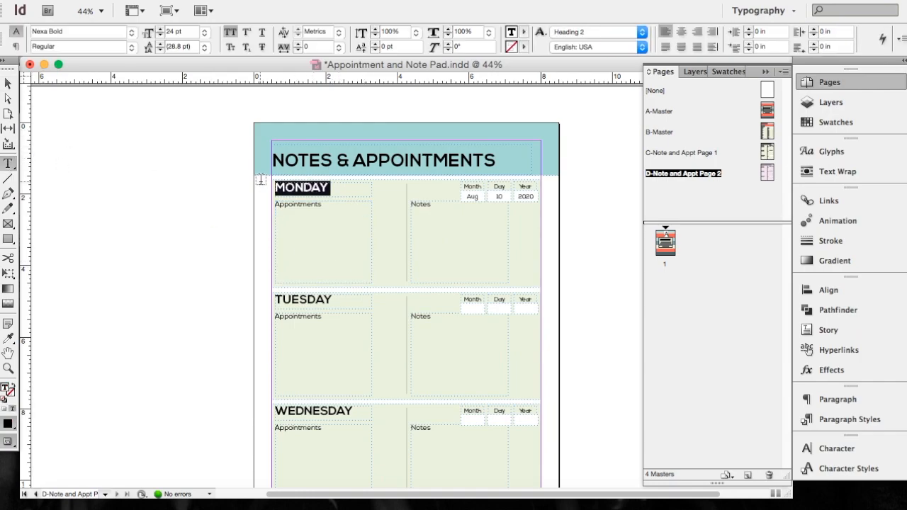
type("THURSDAY")
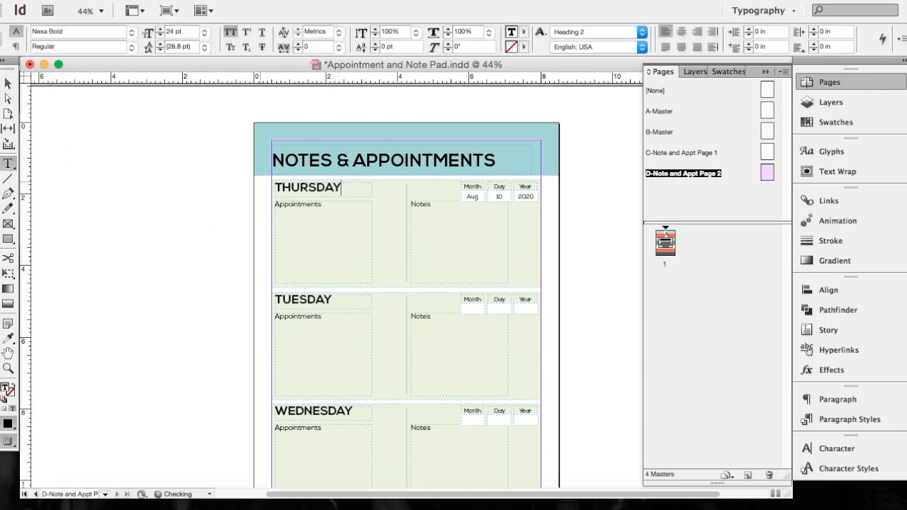
double_click(332, 300)
type("FRIDAY")
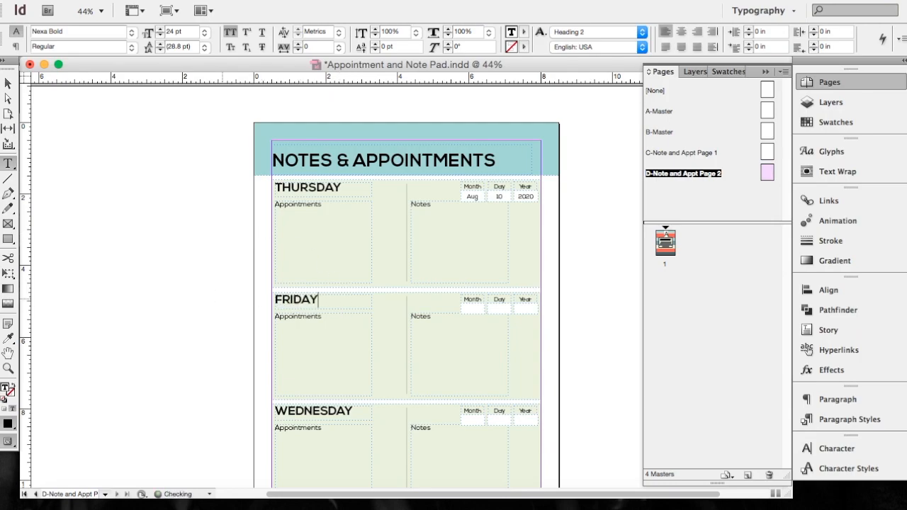
Replace the WEDNESDAY heading on the D-Note and Appt Page 2 master with TO-DO.
scroll(317, 368, "down", 3)
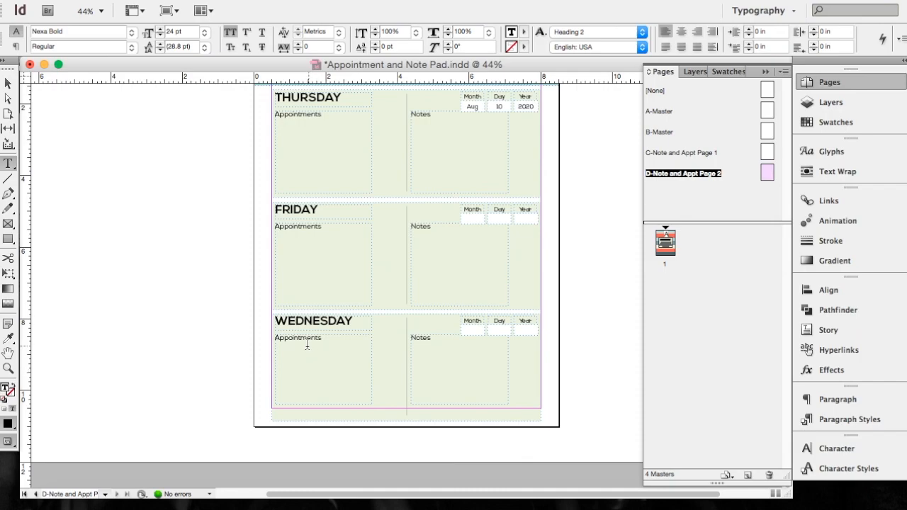
left_click(370, 322)
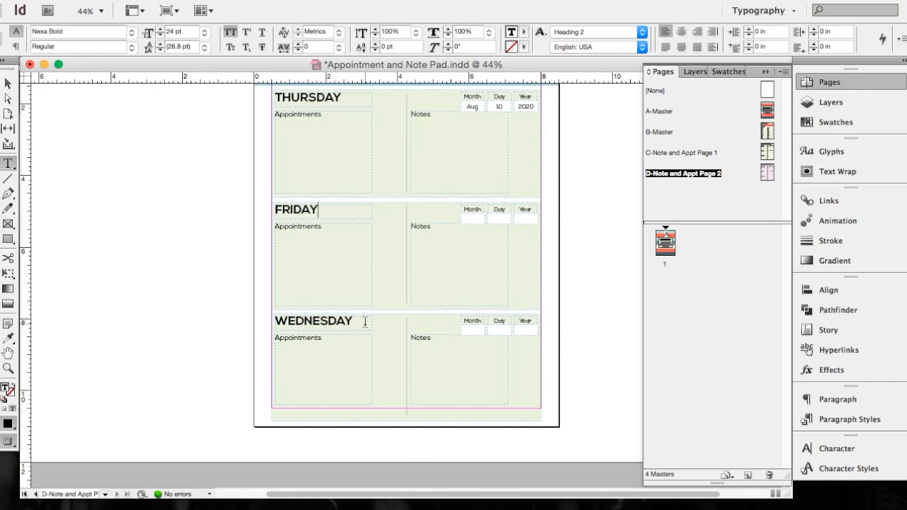
left_click_drag(358, 321, 244, 322)
type("TO")
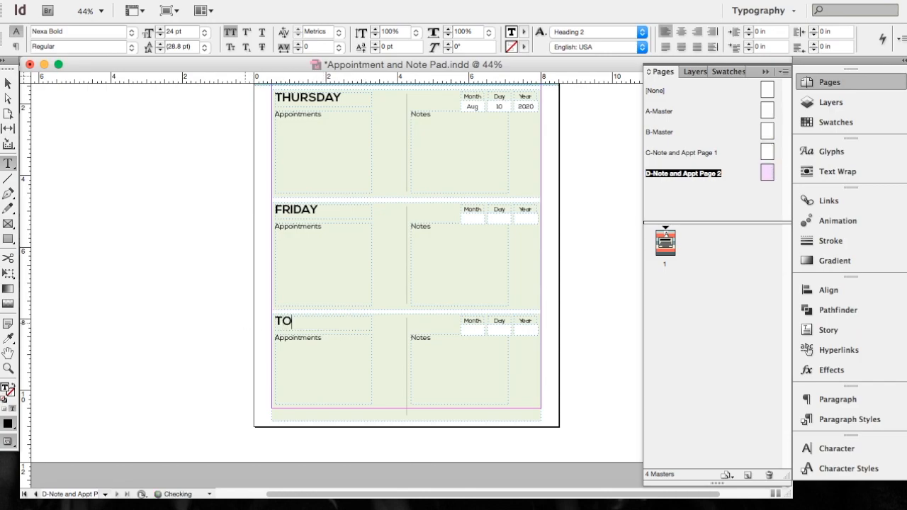
type("-DO")
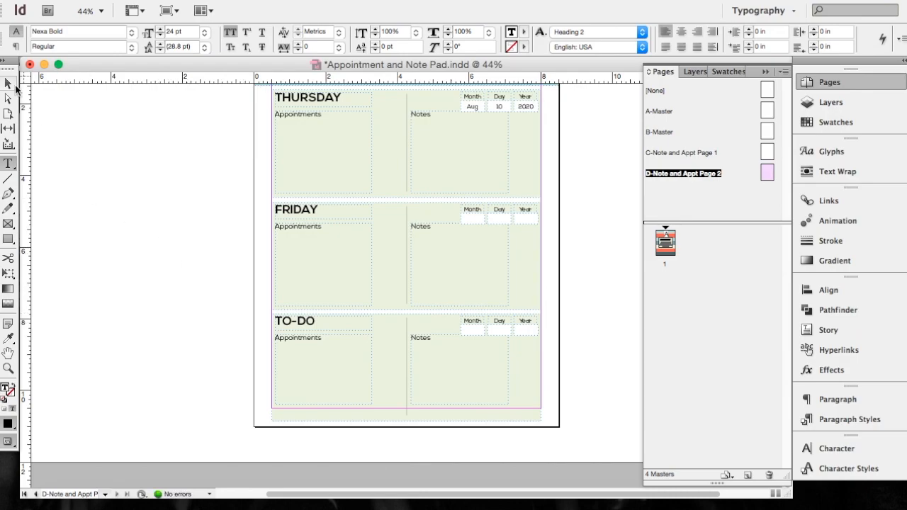
Delete the Month, Day and Year labels and boxes, the Notes frame and the vertical divider from the TO-DO section.
left_click(8, 83)
left_click(549, 338)
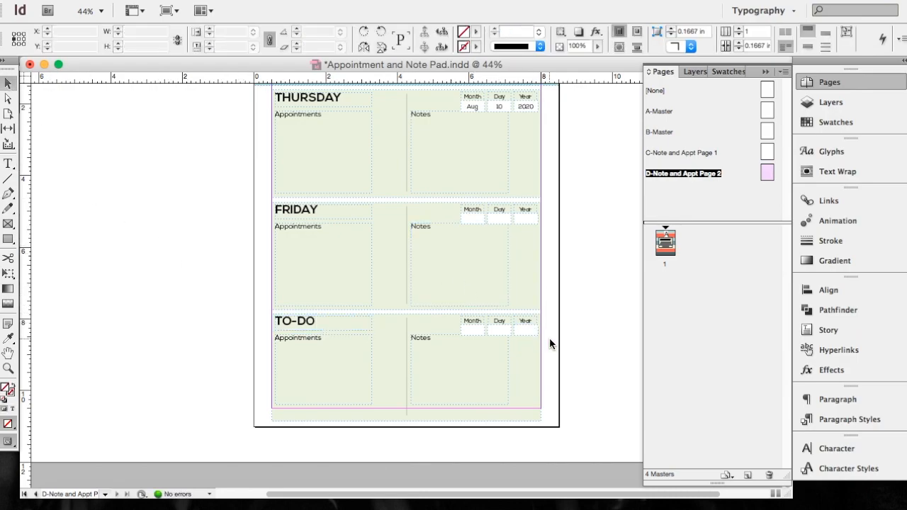
left_click_drag(552, 335, 462, 324)
left_click(486, 352, "shift")
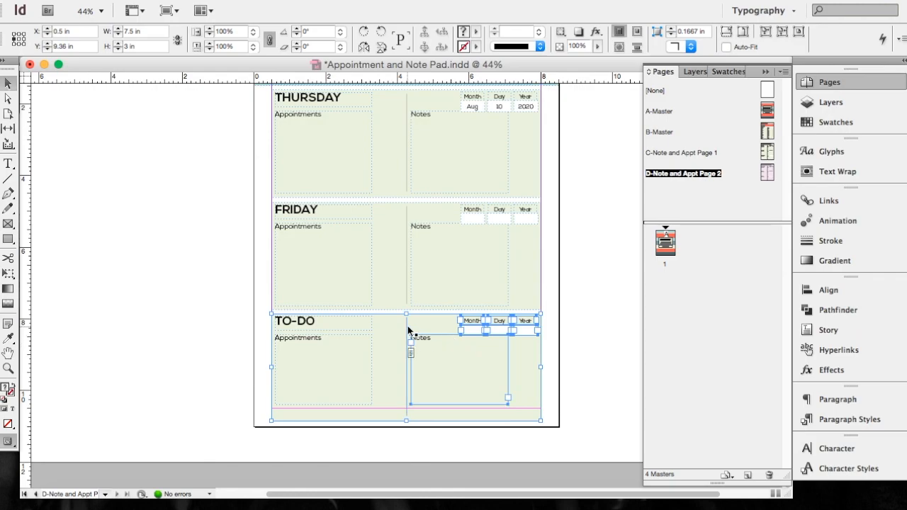
left_click(388, 351, "shift")
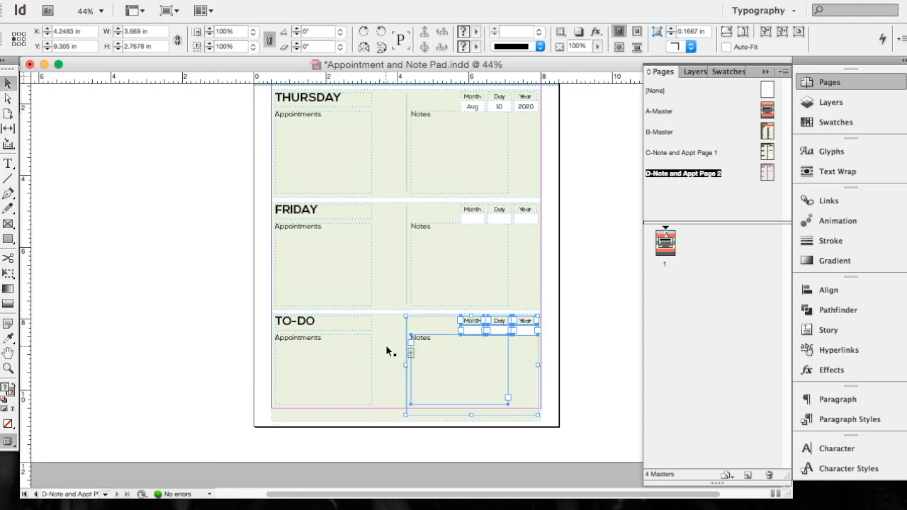
key("Delete")
Widen the Appointments text frame under TO-DO to 7.41 in and clear its text.
left_click(369, 349)
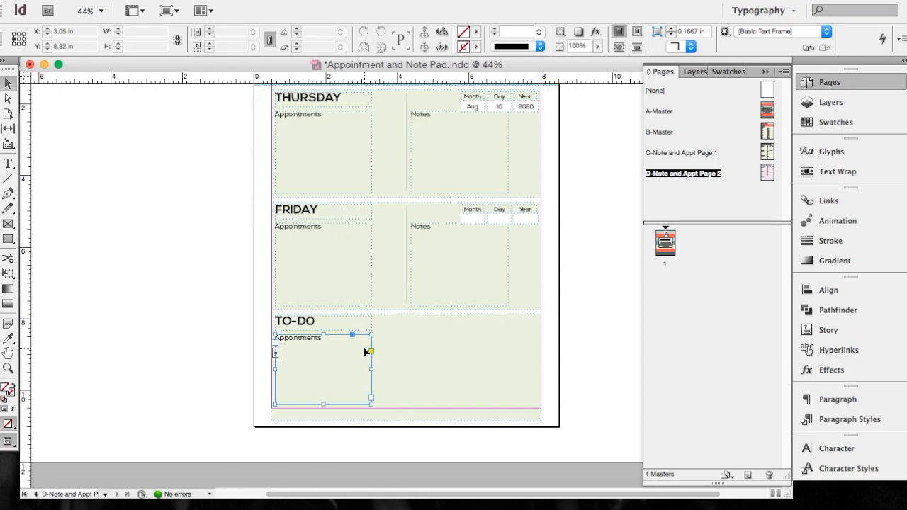
left_click_drag(373, 369, 546, 373)
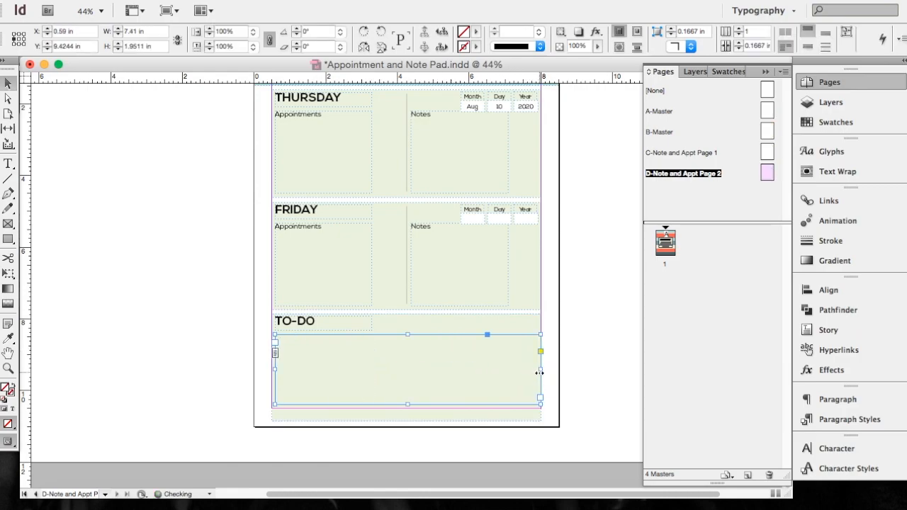
left_click(8, 163)
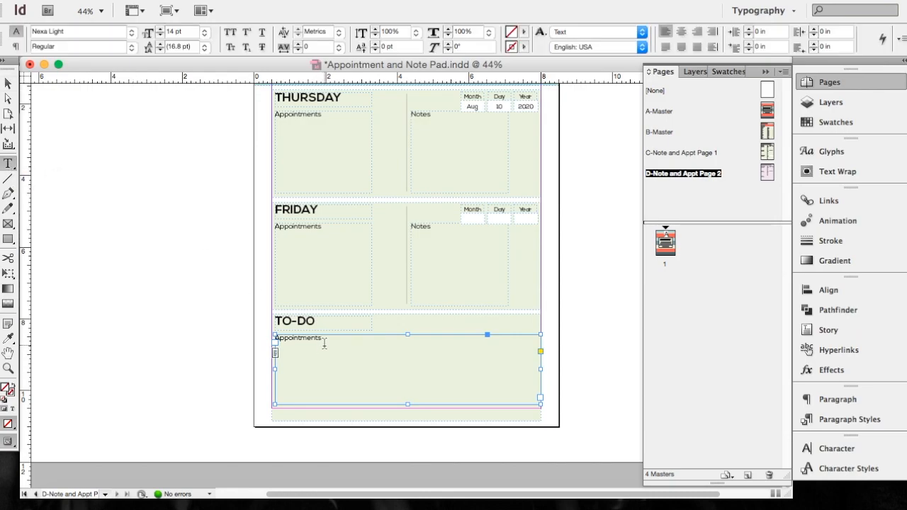
double_click(272, 339)
key("BackSpace")
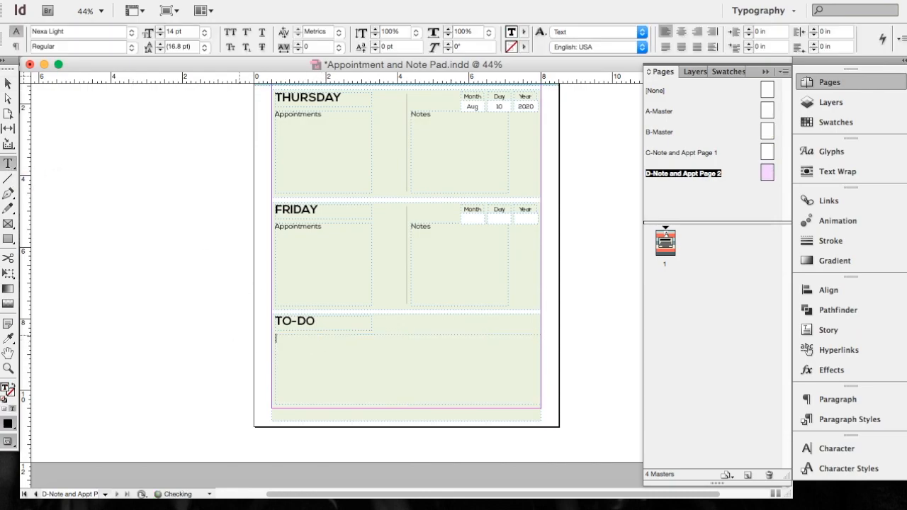
left_click(8, 84)
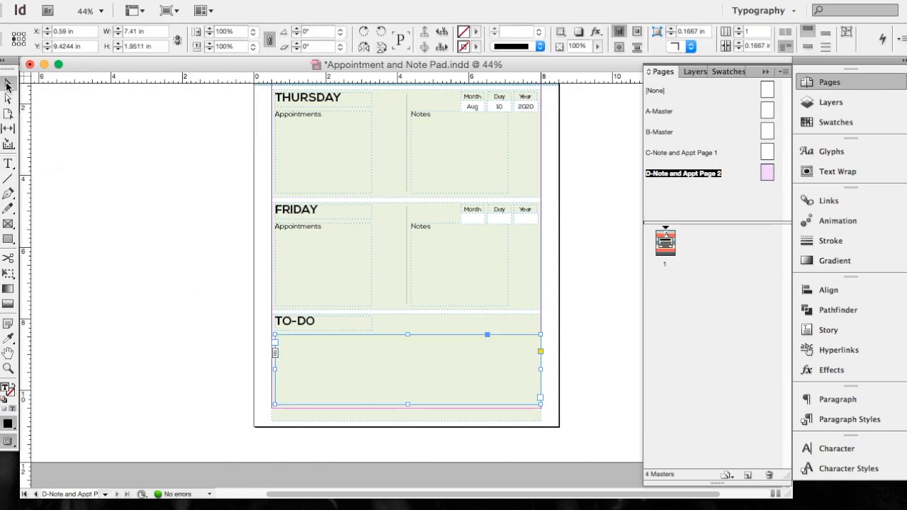
left_click(147, 217)
scroll(148, 218, "up", 3)
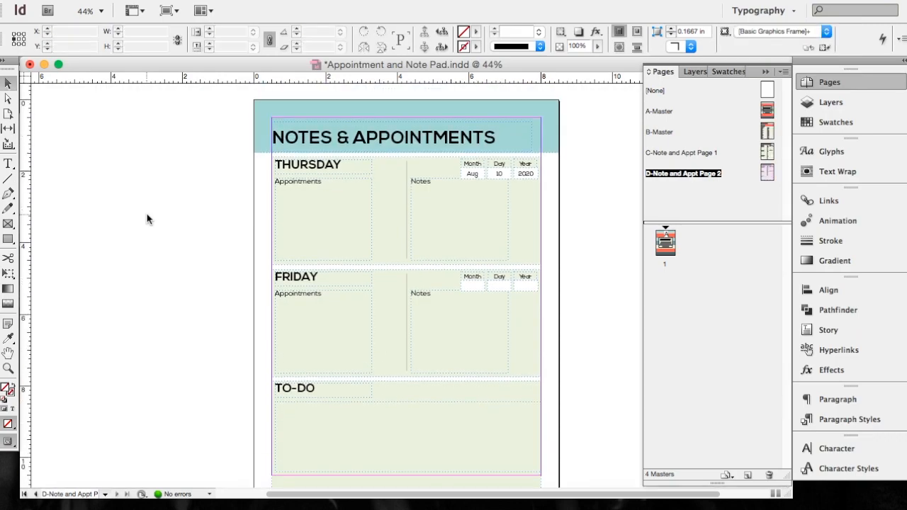
left_click(501, 176)
left_click(499, 175)
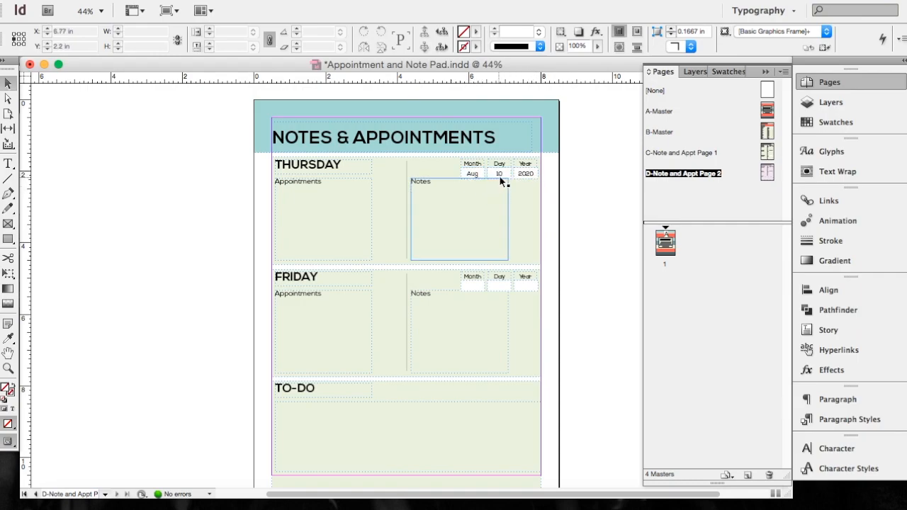
View document page 1 and then the B-Master contact page.
left_click(669, 244)
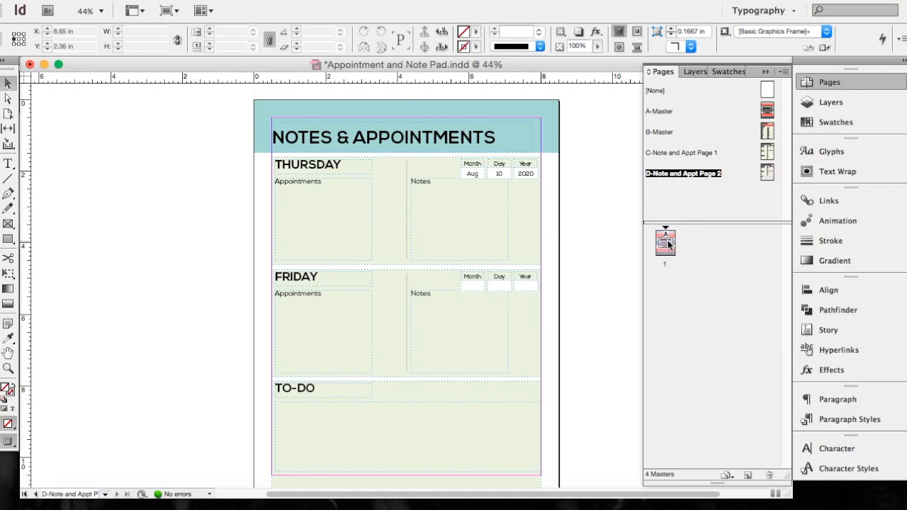
double_click(667, 243)
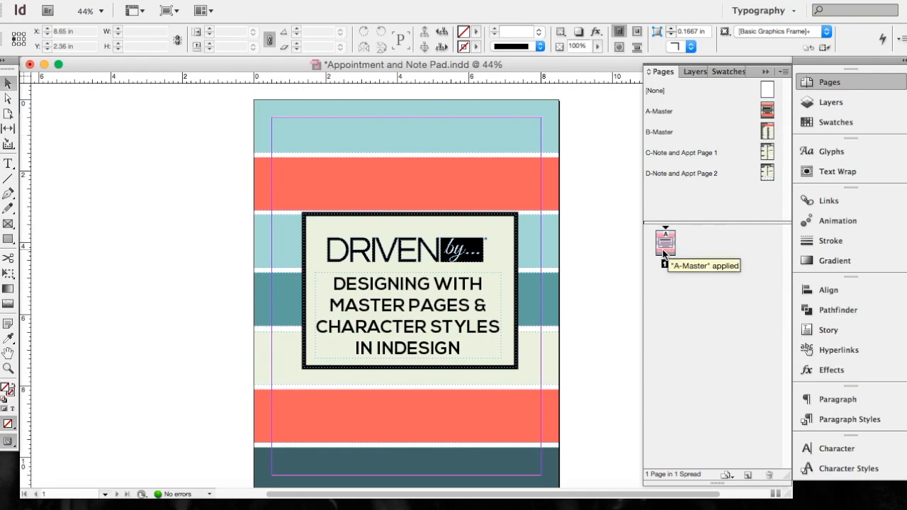
double_click(769, 133)
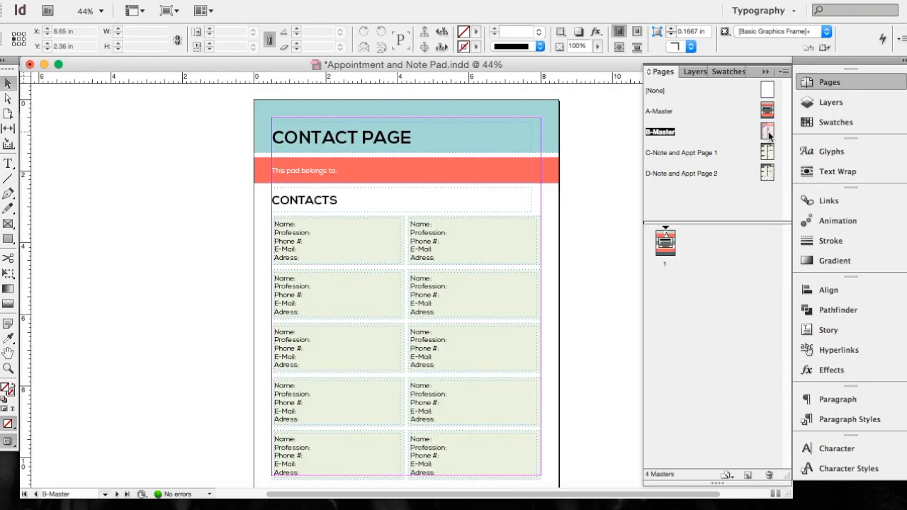
Add page 2 based on B-Master and page 3 based on C-Note and Appt Page 1 to the document.
left_click_drag(771, 133, 689, 257)
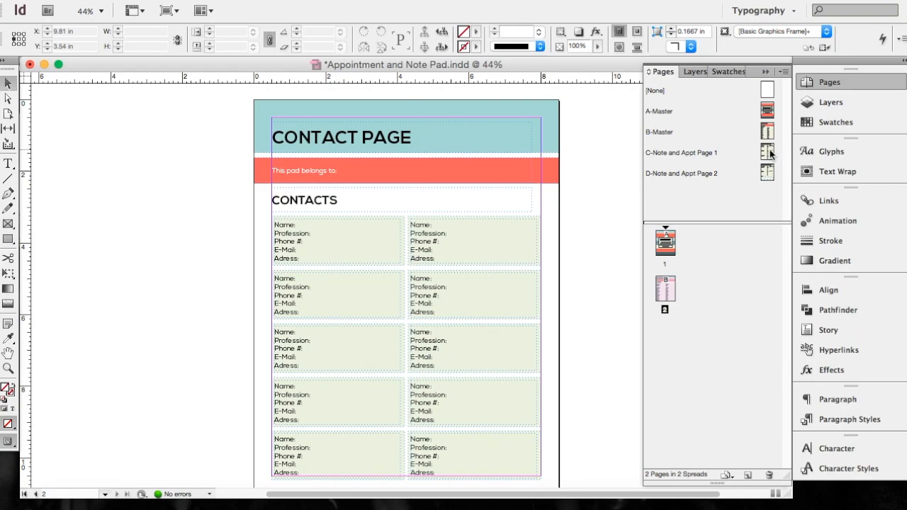
left_click_drag(770, 154, 680, 294)
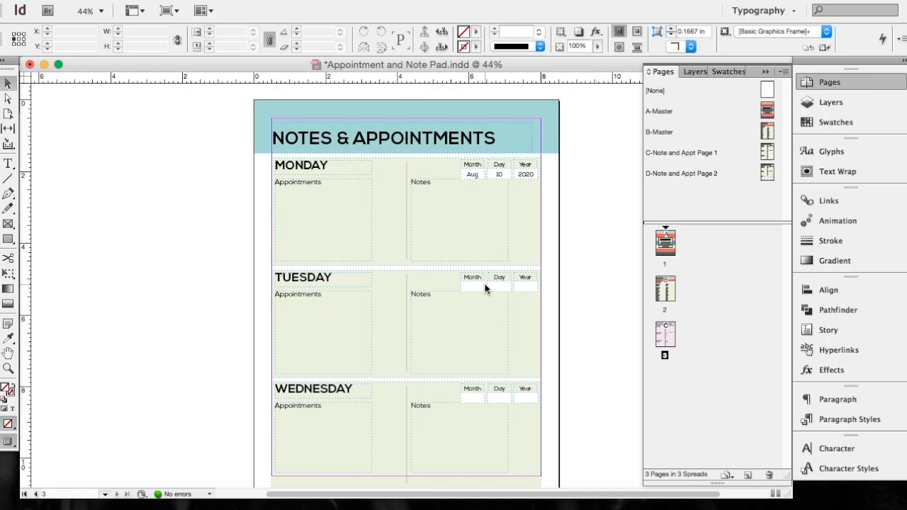
Override the TUESDAY Month box on page 3 and enter Aug in it.
left_click(486, 287)
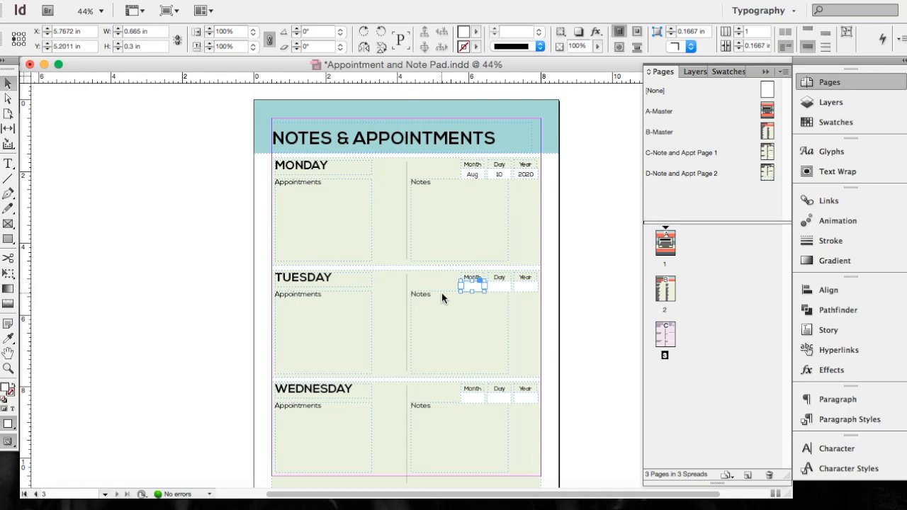
key("super+=")
key("super+=")
key("super+=")
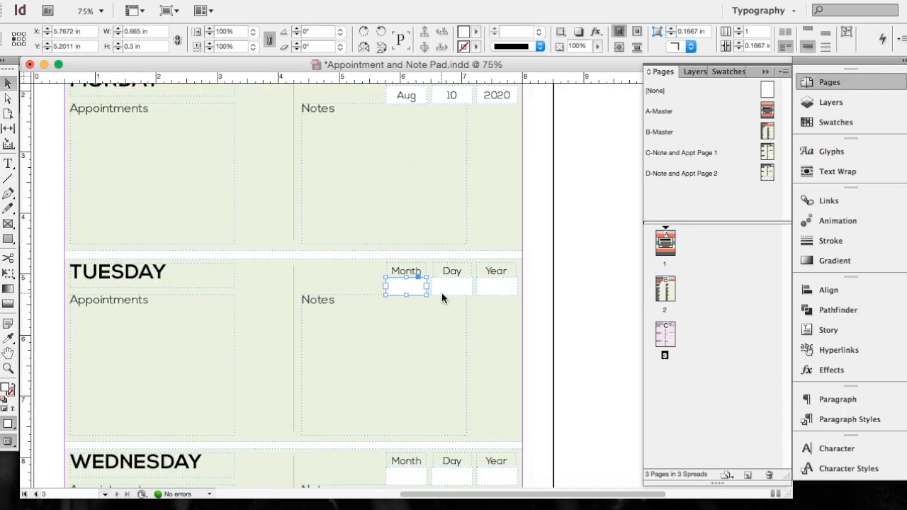
left_click(9, 163)
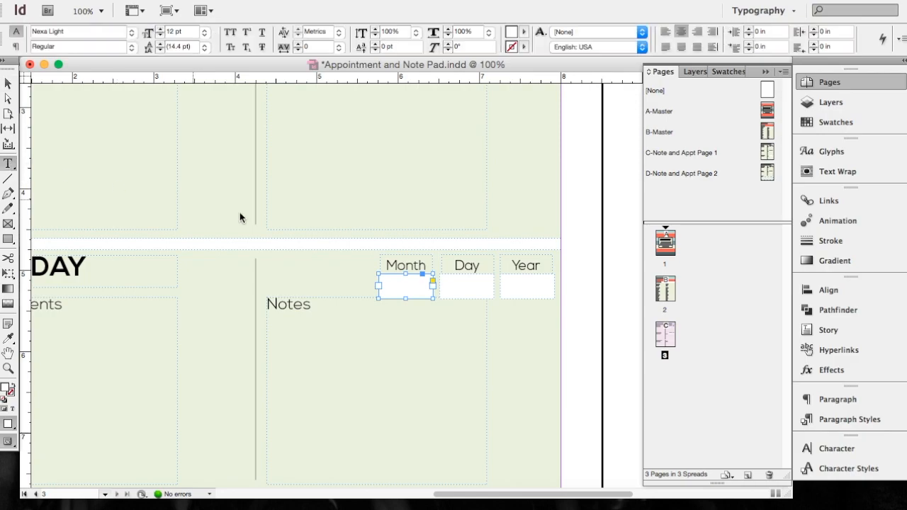
left_click(395, 286)
type("Aug")
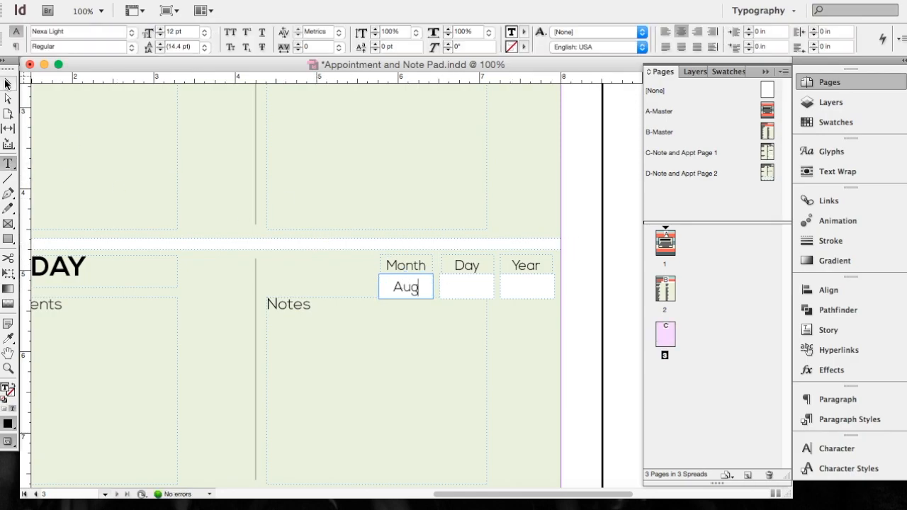
key("Escape")
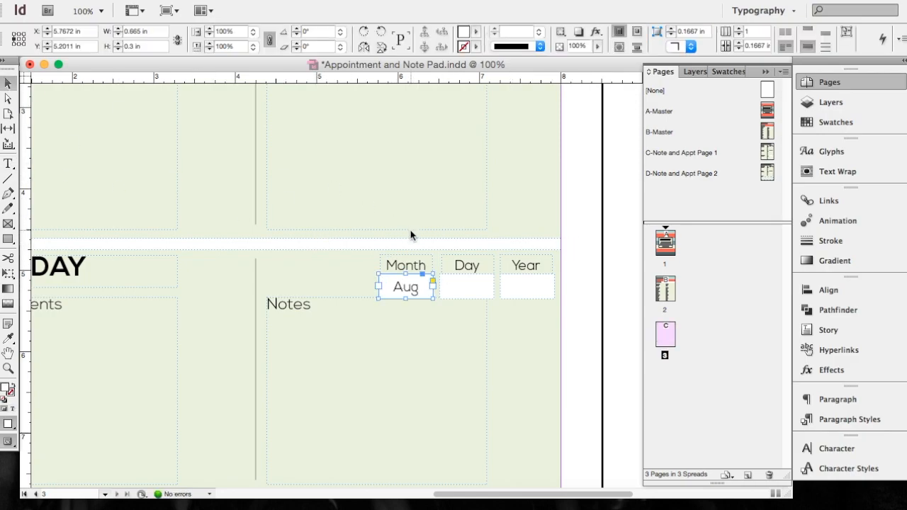
Override the TUESDAY Day box on page 3 and enter 11 in it.
left_click(474, 300, "shift")
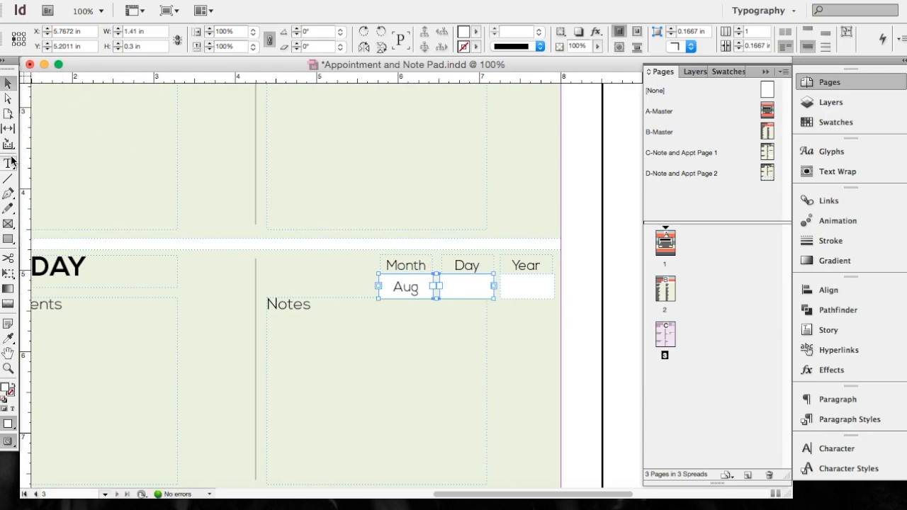
left_click(9, 164)
left_click(466, 287)
type("11")
left_click(9, 83)
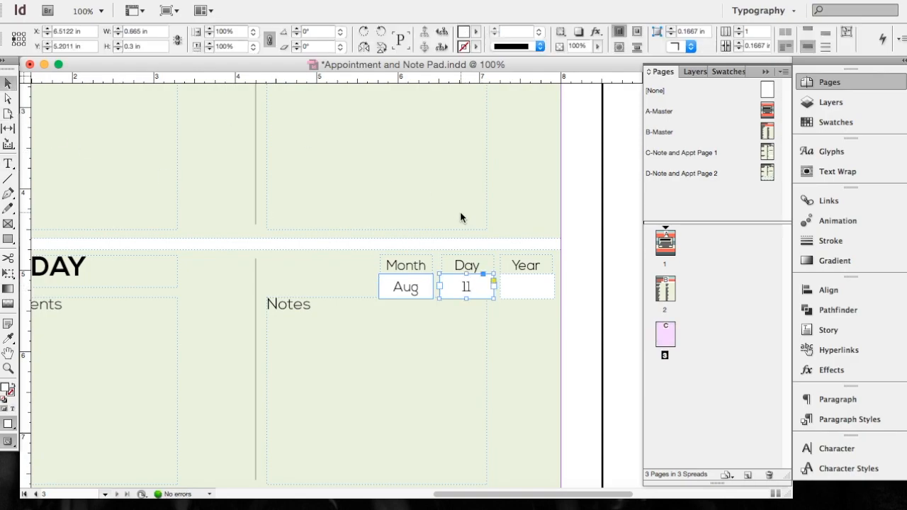
Override the TUESDAY Year box on page 3, enter 2020 in it and deselect the frame.
left_click(522, 294, "shift")
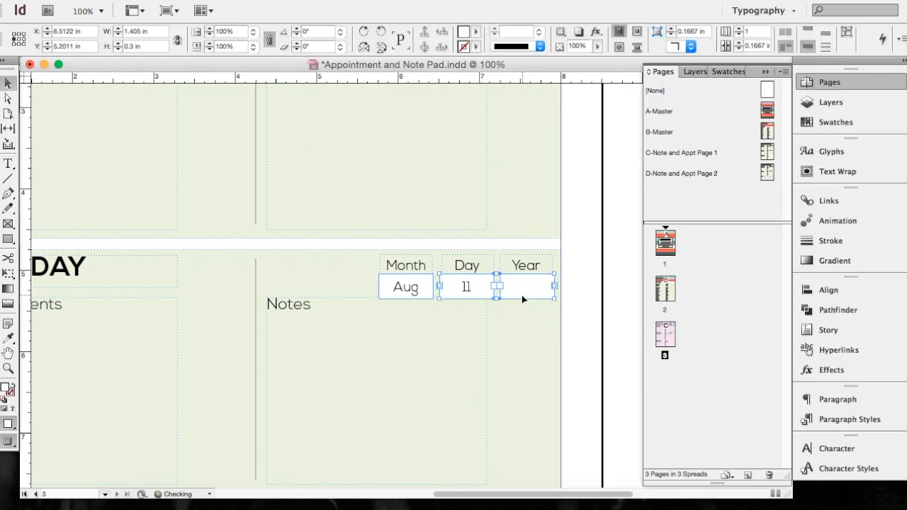
left_click(8, 163)
left_click(531, 286)
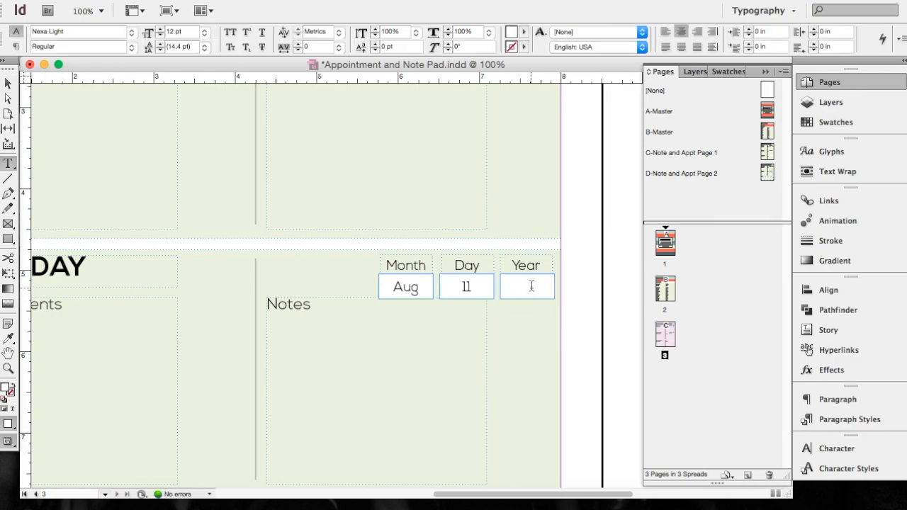
type("2020")
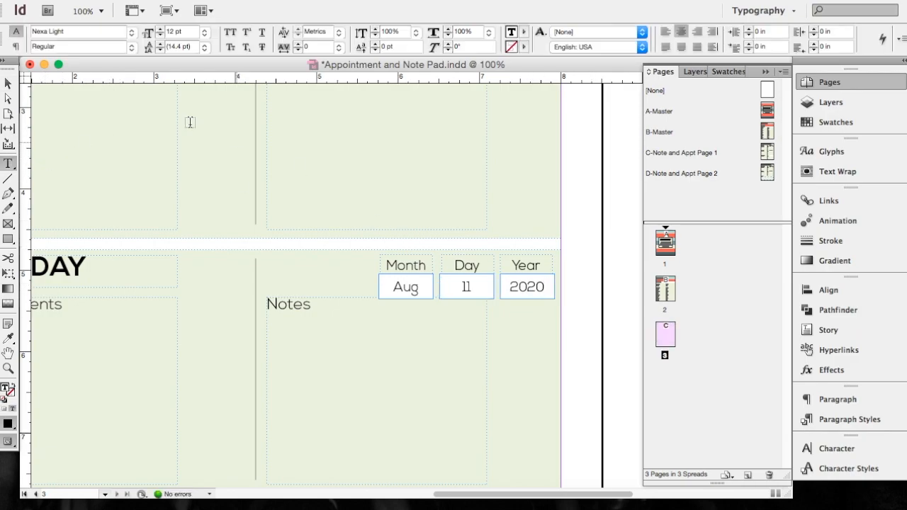
left_click(7, 83)
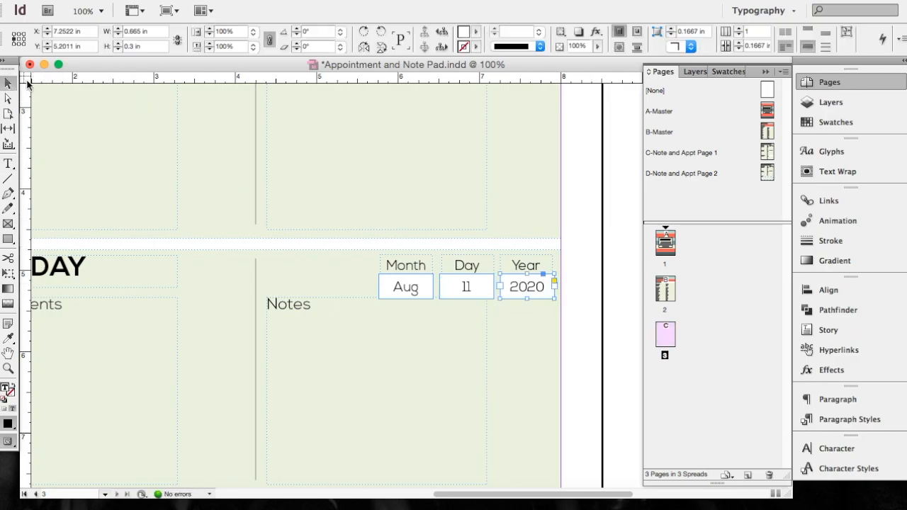
left_click(582, 266)
Add page 4 based on D-Note and Appt Page 2 and page 5 based on C-Note and Appt Page 1.
key("ctrl+minus")
key("ctrl+minus")
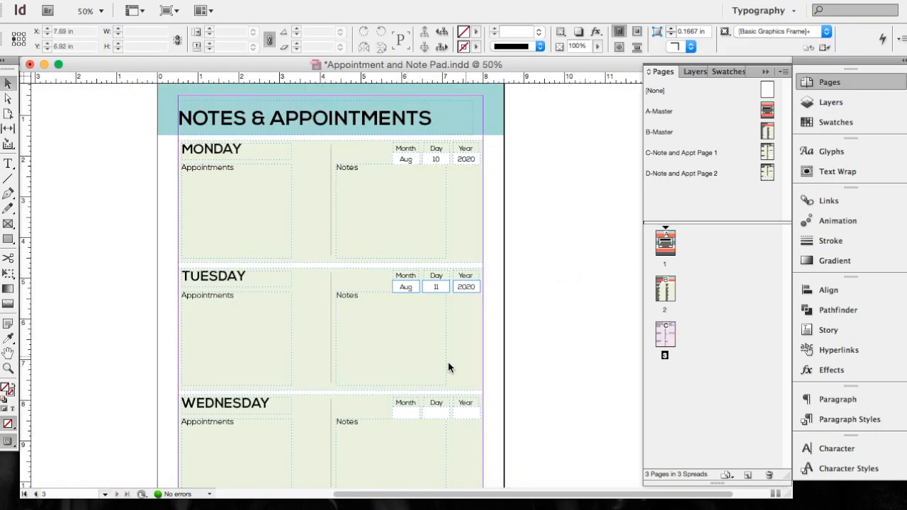
left_click_drag(767, 172, 682, 333)
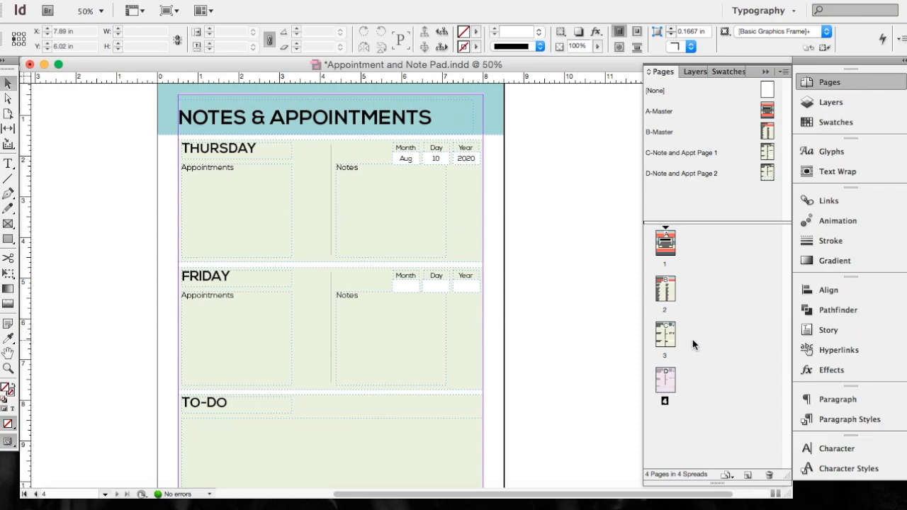
left_click_drag(771, 154, 686, 376)
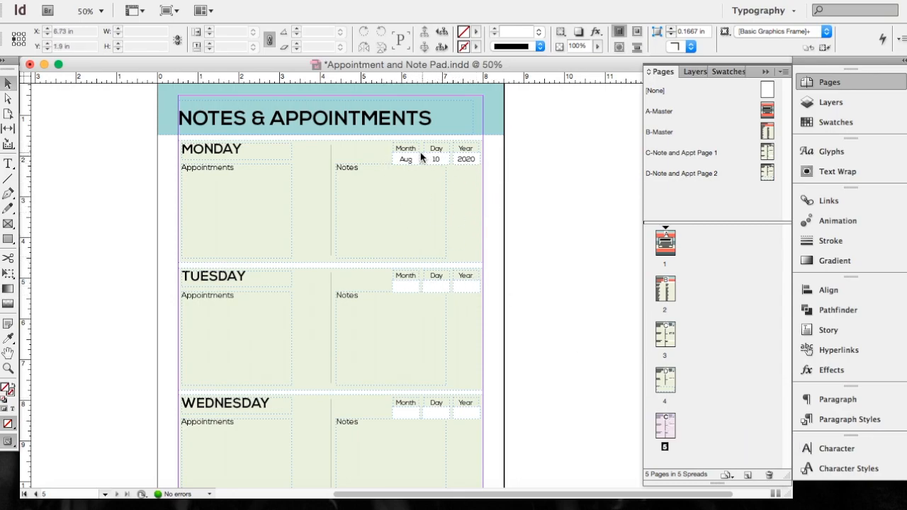
Override all master page items on page 4, the THURSDAY and FRIDAY page.
double_click(665, 338)
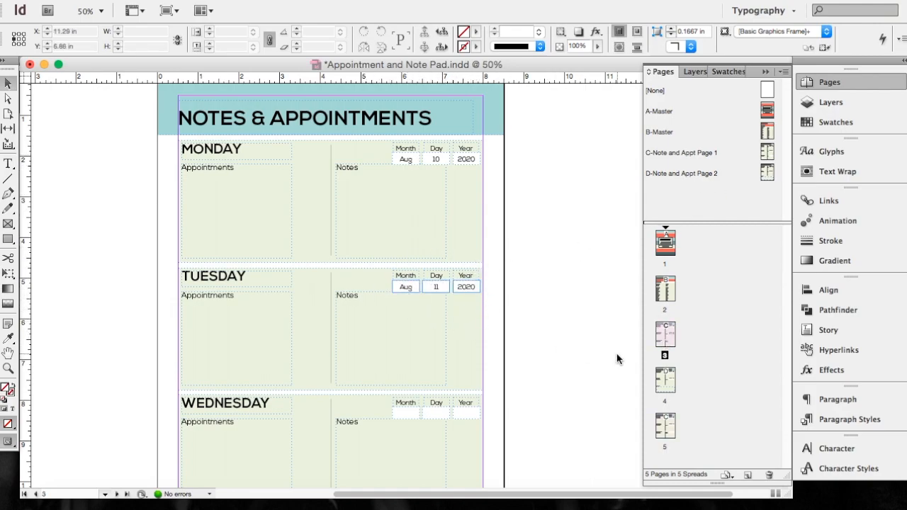
double_click(665, 381)
right_click(667, 372)
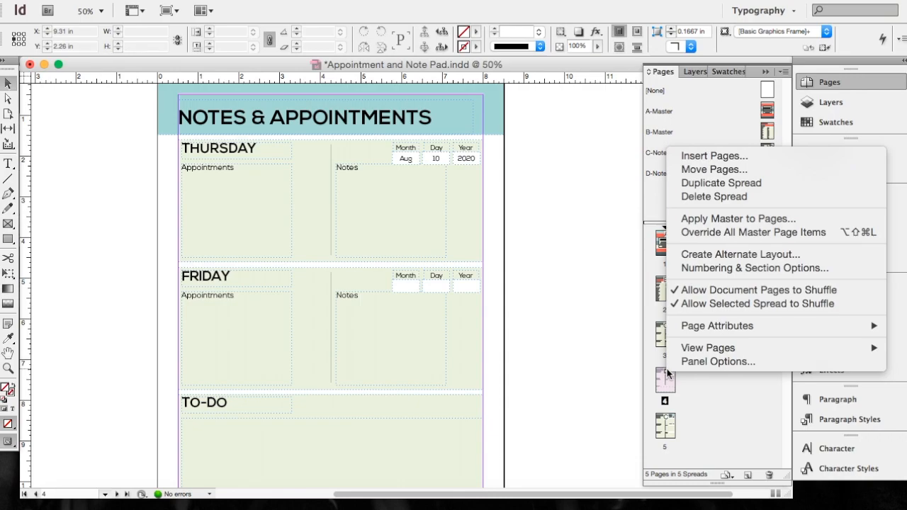
left_click(743, 234)
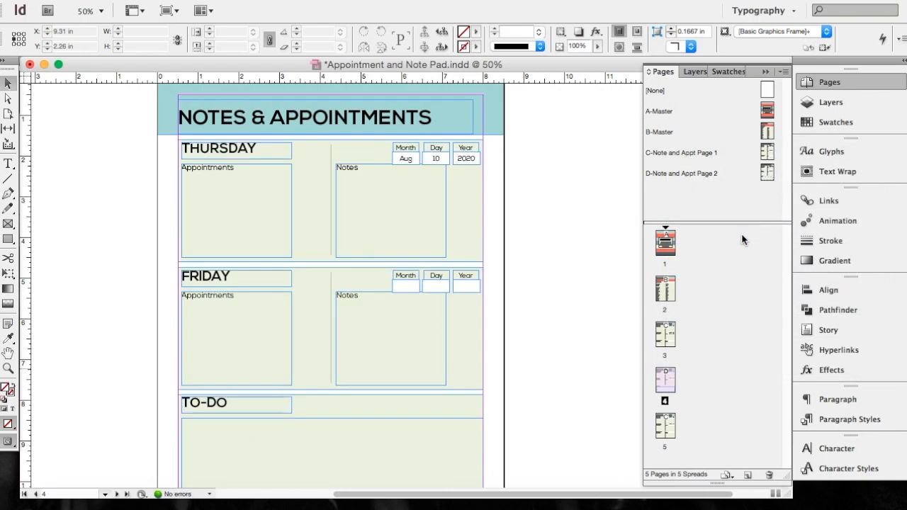
Try deleting a group of overridden items across the THURSDAY and FRIDAY sections of page 4, and undo the deletion.
left_click_drag(436, 253, 314, 365)
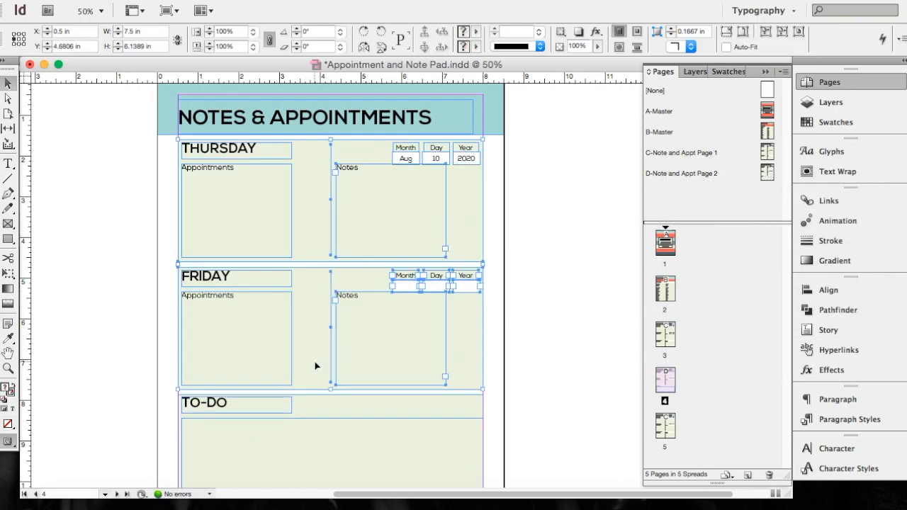
key("Delete")
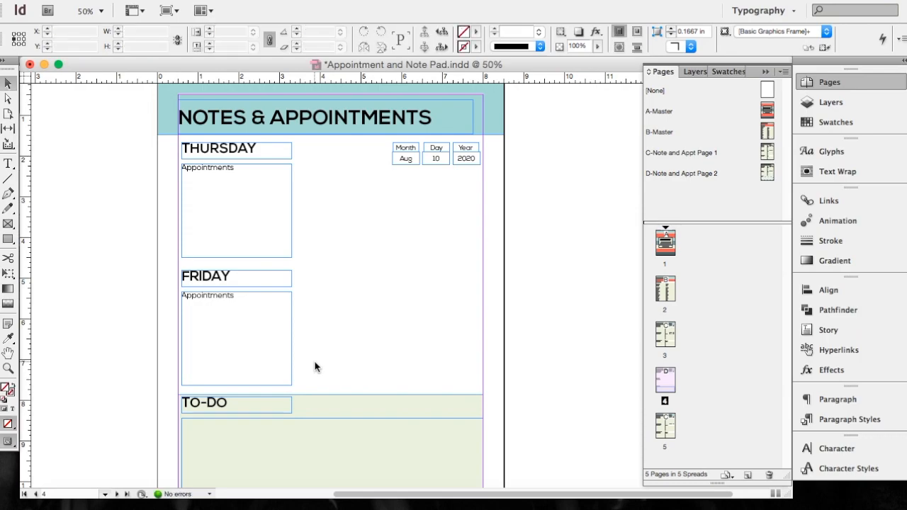
key("ctrl+z")
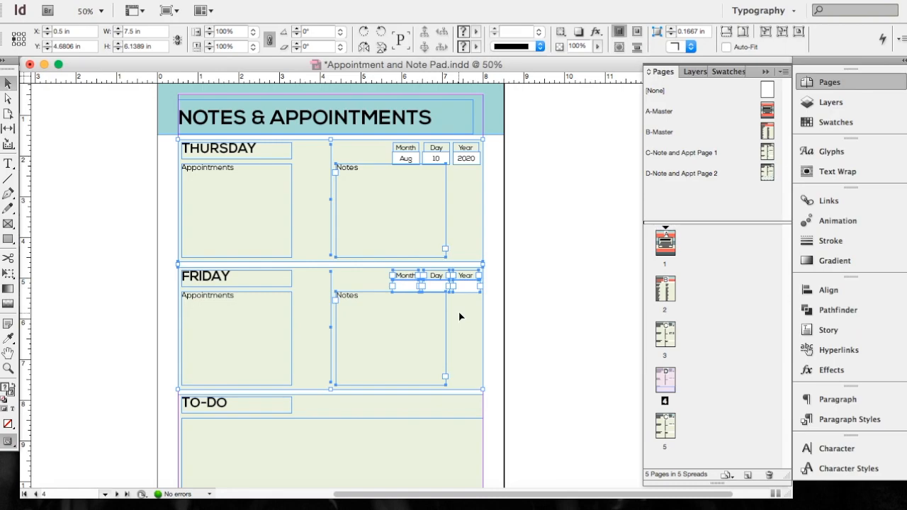
Delete the white FRIDAY Day box and the FRIDAY Notes text frame from page 4.
double_click(665, 426)
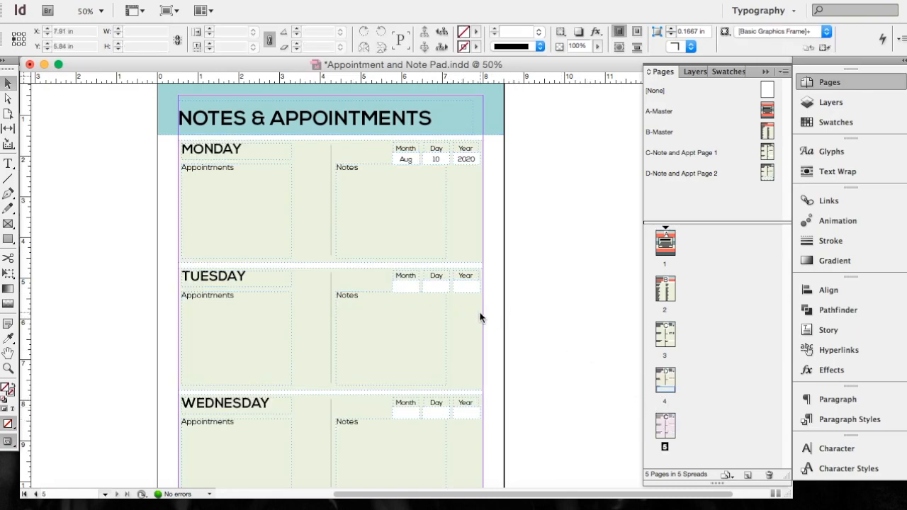
double_click(675, 387)
left_click(461, 305)
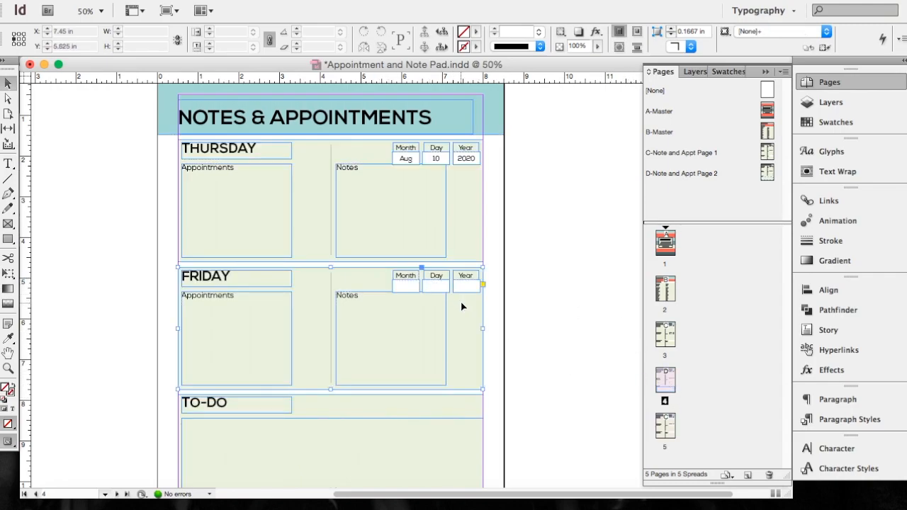
double_click(436, 285)
key("Delete")
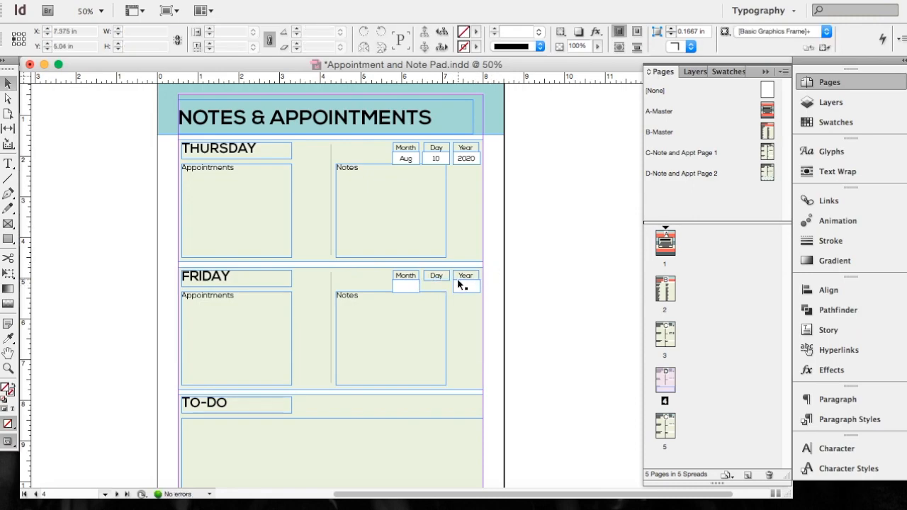
left_click(445, 338)
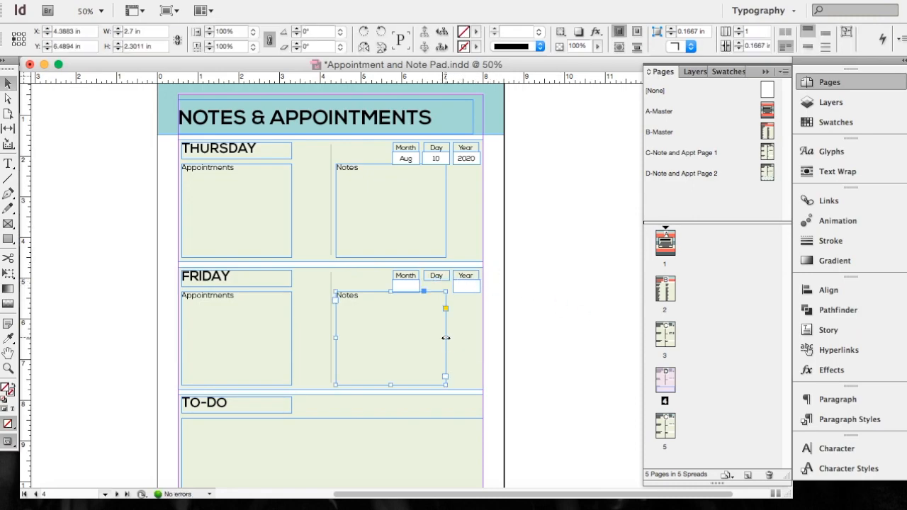
key("Delete")
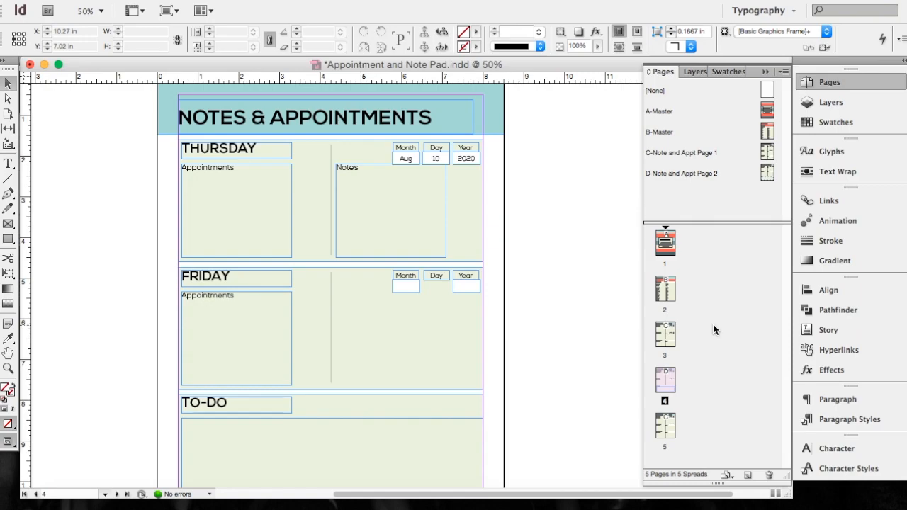
View page 5 for comparison and return to the cover on page 1.
double_click(666, 427)
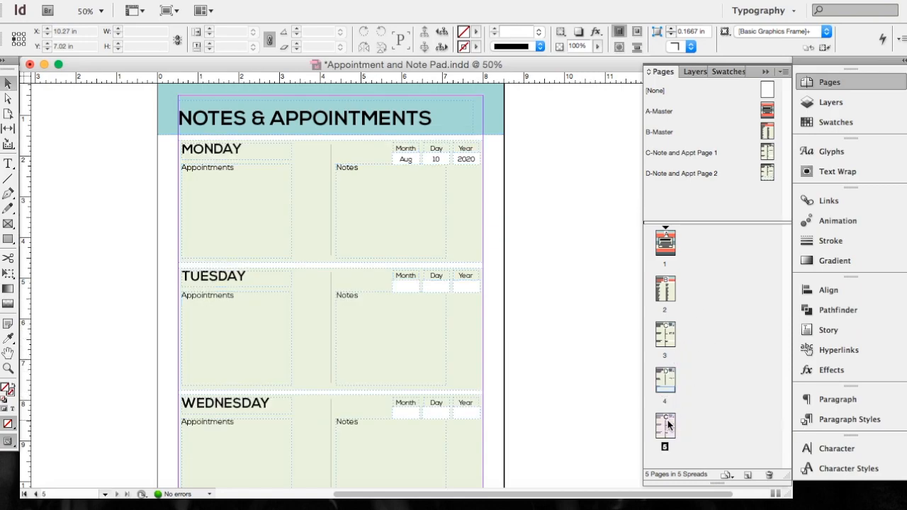
double_click(669, 241)
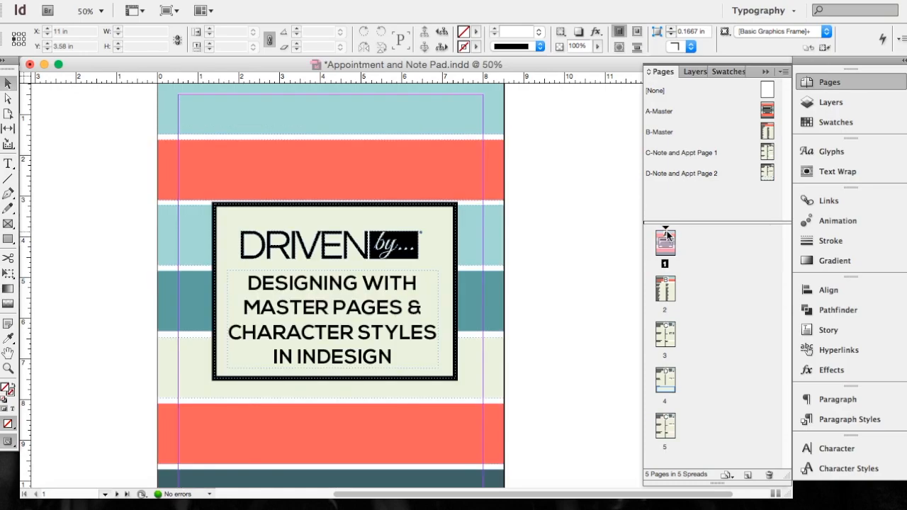